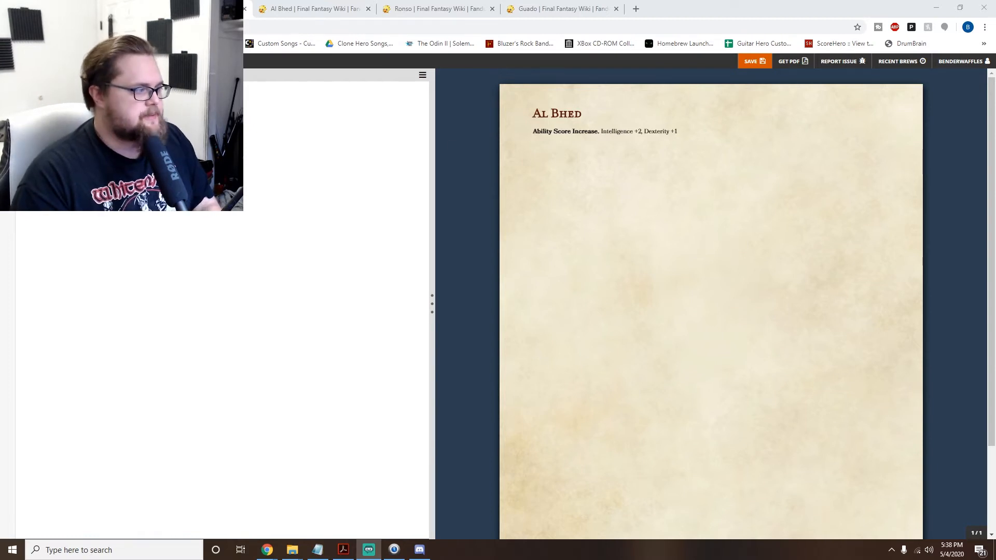
{"action": "left_click", "coordinate": [446, 214]}
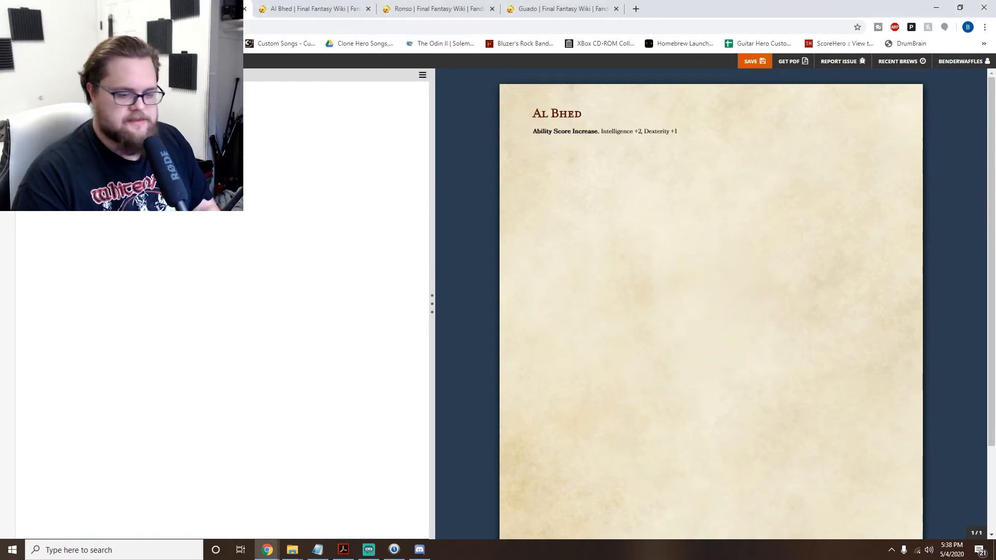
{"action": "key", "text": "super+d"}
{"action": "key", "text": "super+d"}
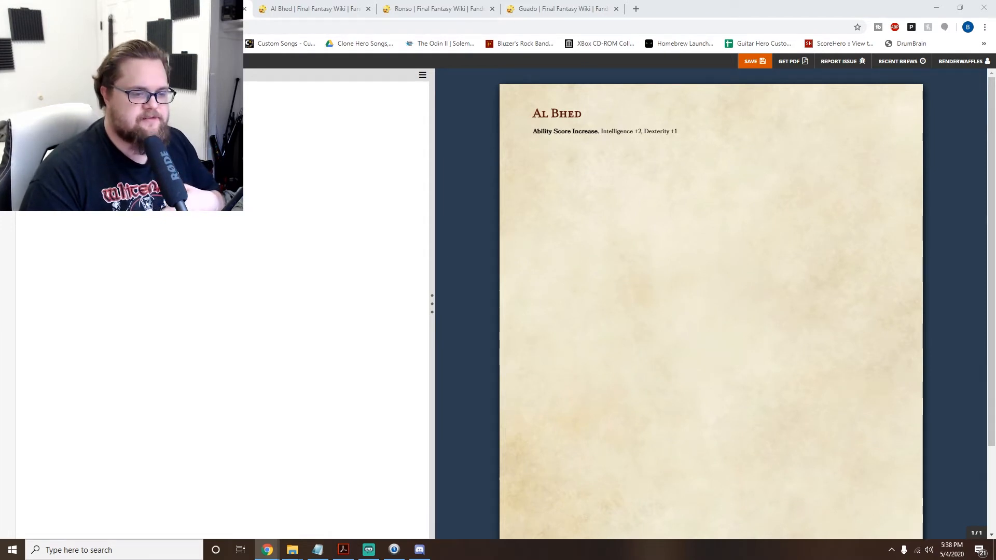
- Add a bold "Age." heading on its own line below the Ability Score Increase entry
{"action": "left_click", "coordinate": [208, 130]}
{"action": "type", "text": "**Age.**"}
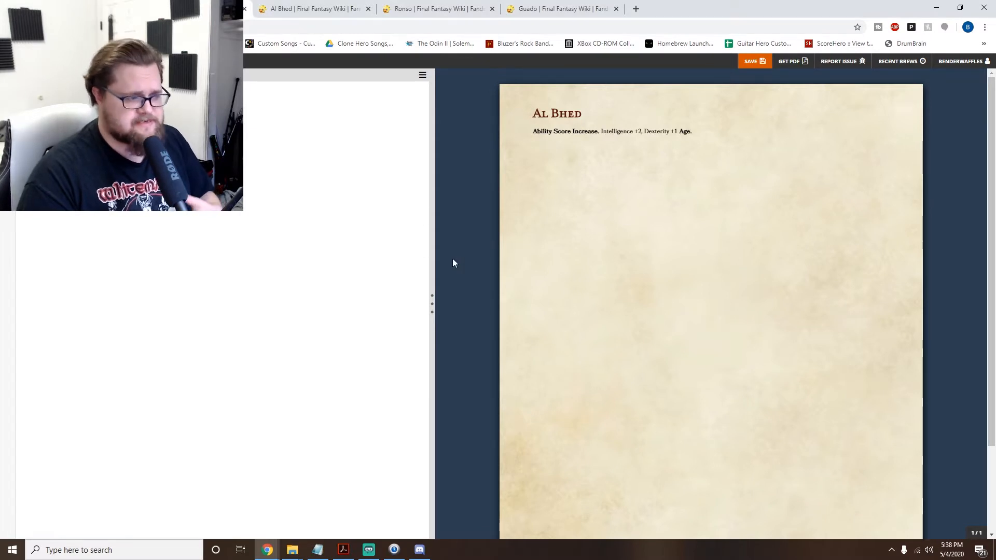
{"action": "key", "text": "Return"}
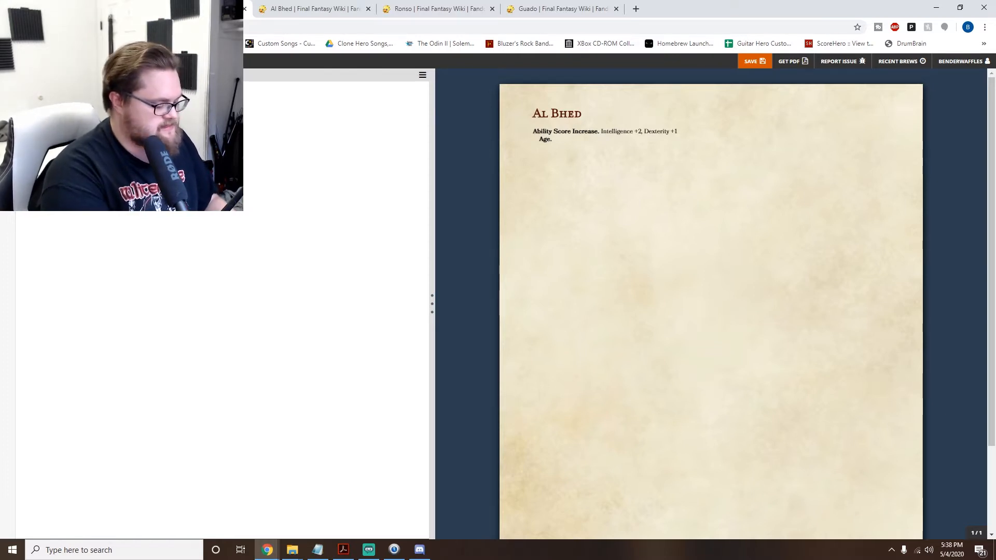
- Write the Age entry as "Al Bhed reach maturity around age 18, and live about 70 years."
{"action": "type", "text": "l Bhe"}
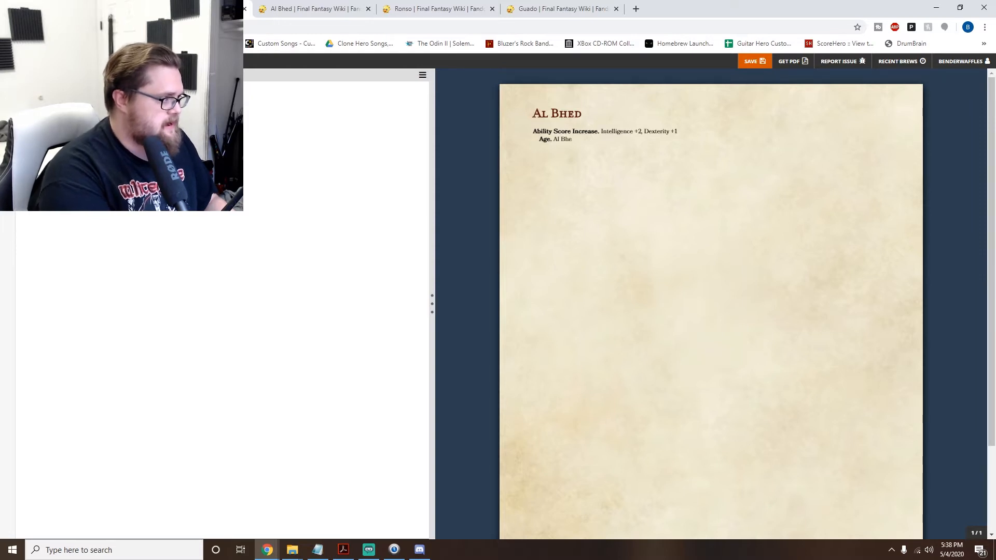
{"action": "type", "text": "d reach maturity around age 18, and live abo"}
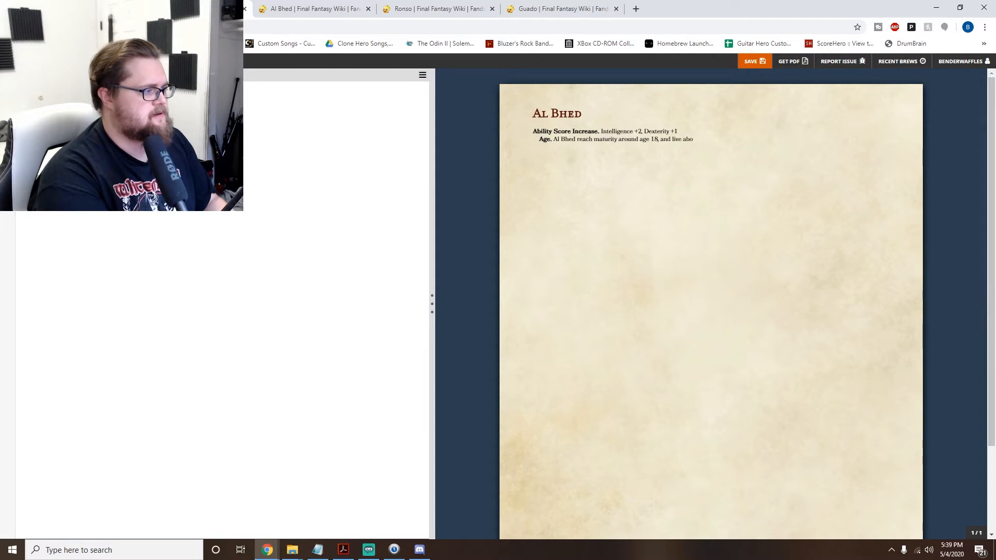
{"action": "type", "text": "ut 70 y"}
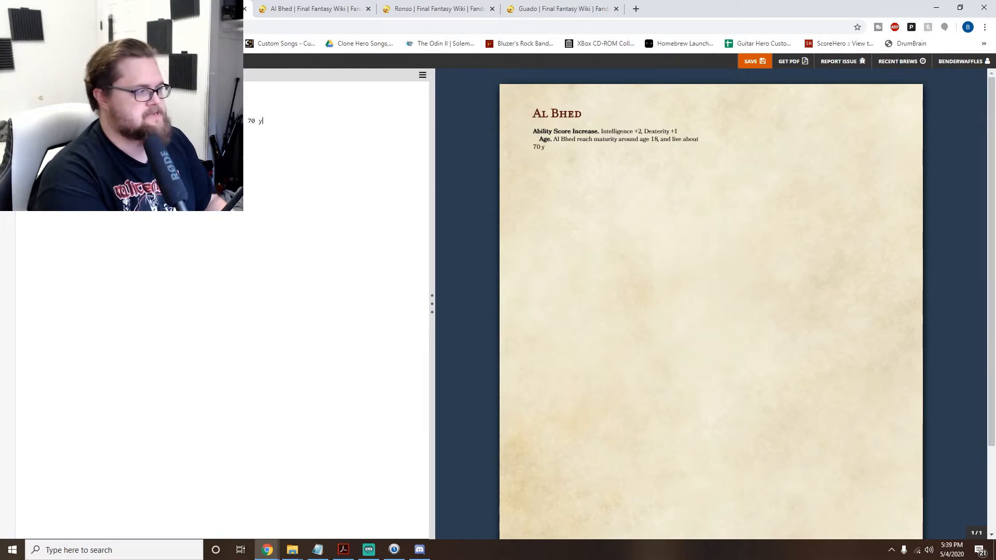
{"action": "type", "text": "ears."}
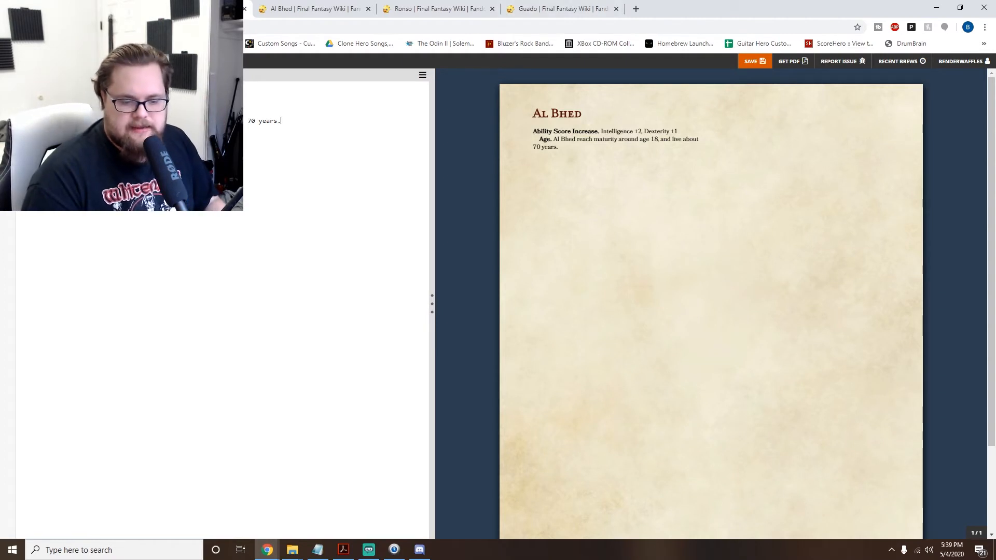
- Add a bold "Alignment." heading on a new line below the Age entry
{"action": "key", "text": "alt+Tab"}
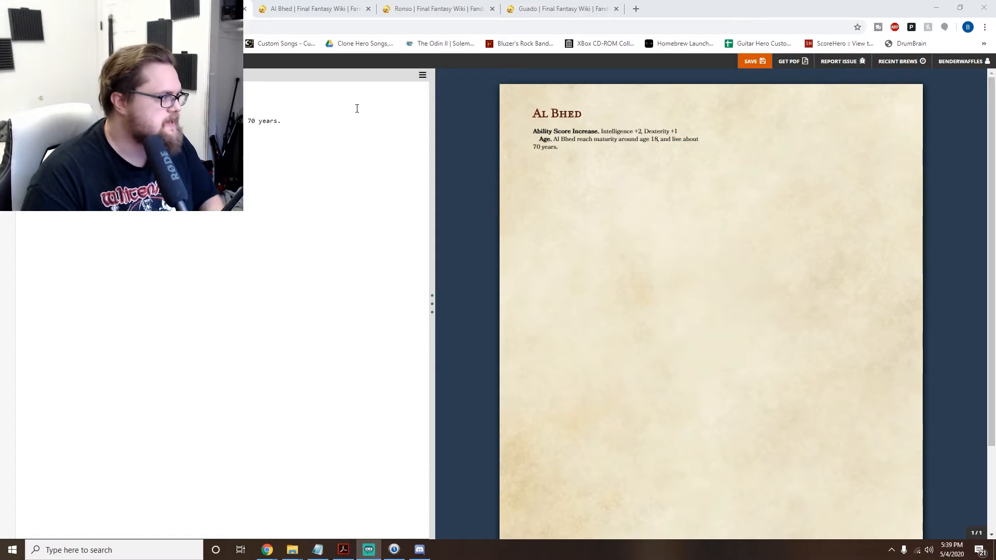
{"action": "left_click", "coordinate": [298, 123]}
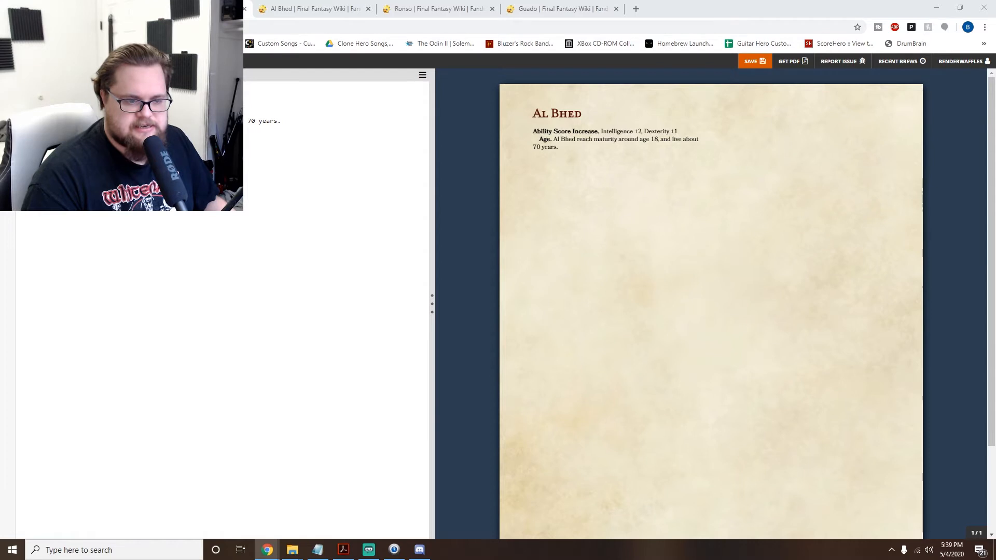
{"action": "left_click", "coordinate": [229, 166]}
{"action": "type", "text": "Alignment."}
{"action": "type", "text": "n"}
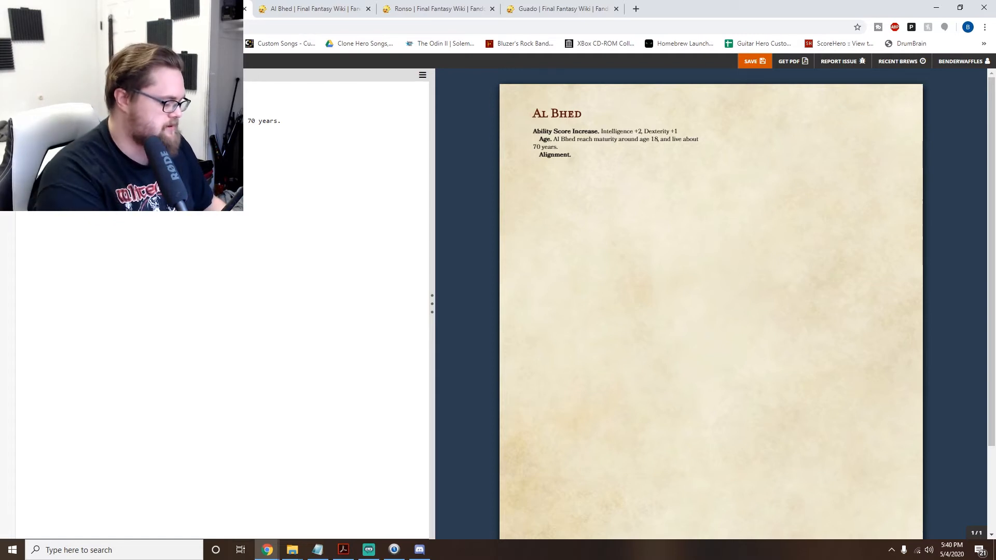
- Begin the Alignment entry with "Al Bhed completely disregard the commonly accepted laws of Spira, and"
{"action": "type", "text": "Al Bhed"}
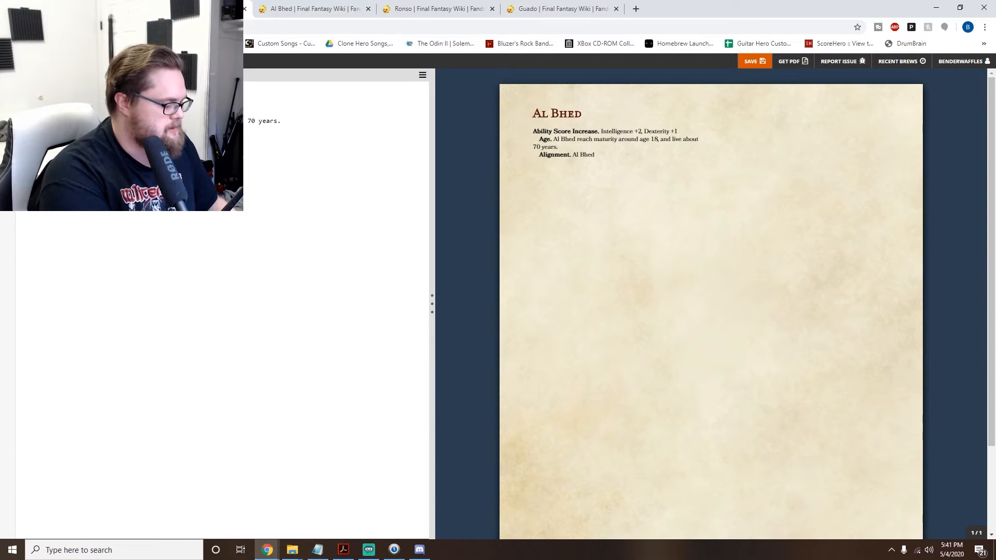
{"action": "type", "text": "completely disregard the"}
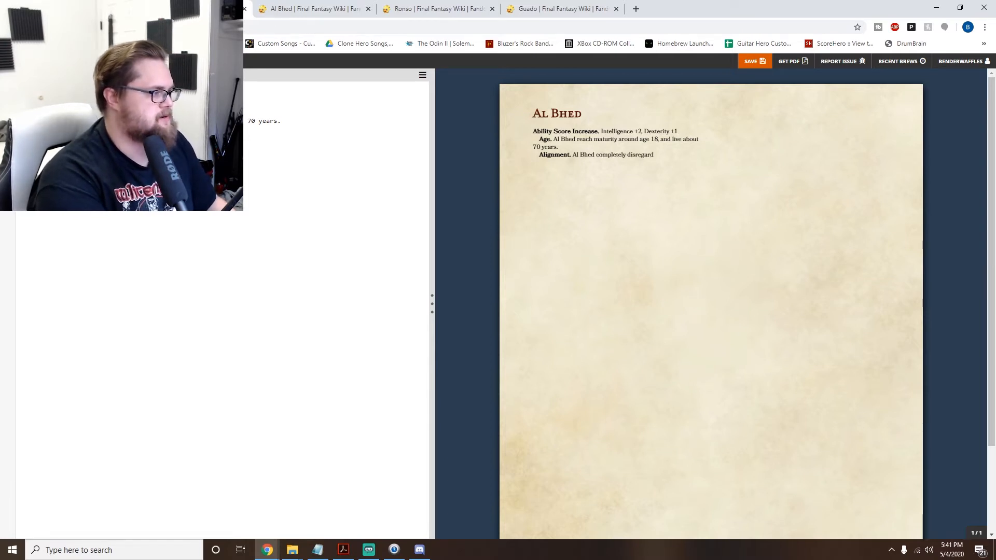
{"action": "type", "text": " laws"}
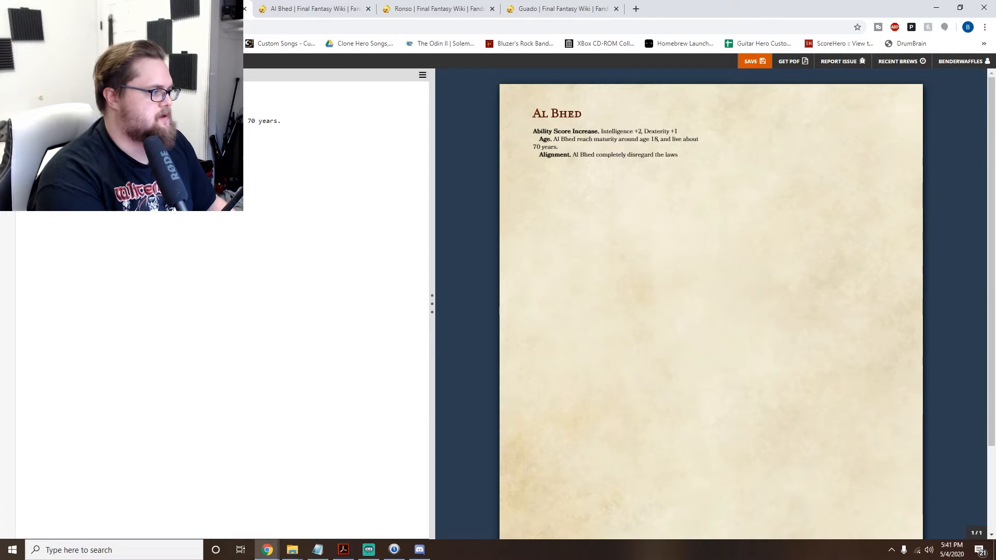
{"action": "key", "text": "BackSpace"}
{"action": "key", "text": "BackSpace"}
{"action": "key", "text": "BackSpace"}
{"action": "key", "text": "BackSpace"}
{"action": "type", "text": "commonly la"}
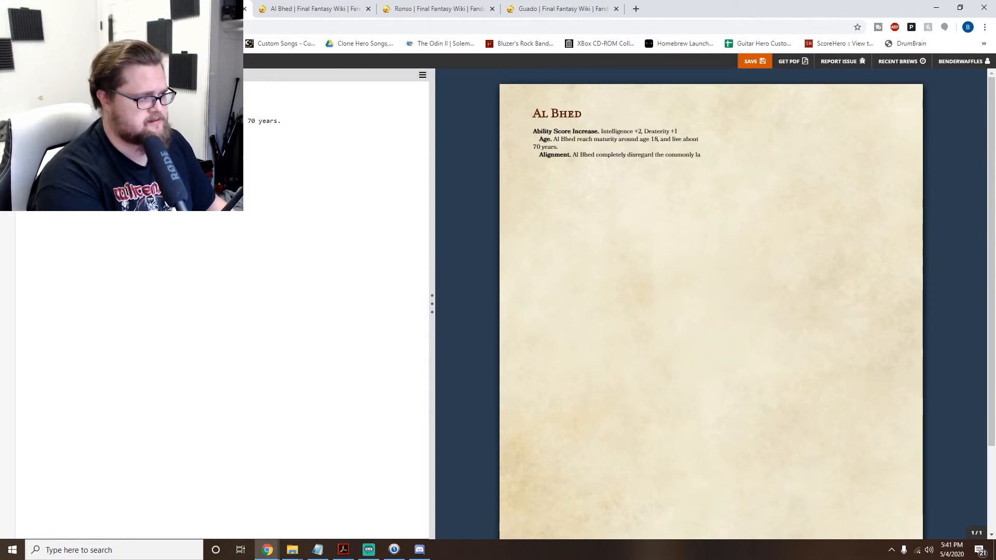
{"action": "key", "text": "BackSpace"}
{"action": "key", "text": "BackSpace"}
{"action": "key", "text": "BackSpace"}
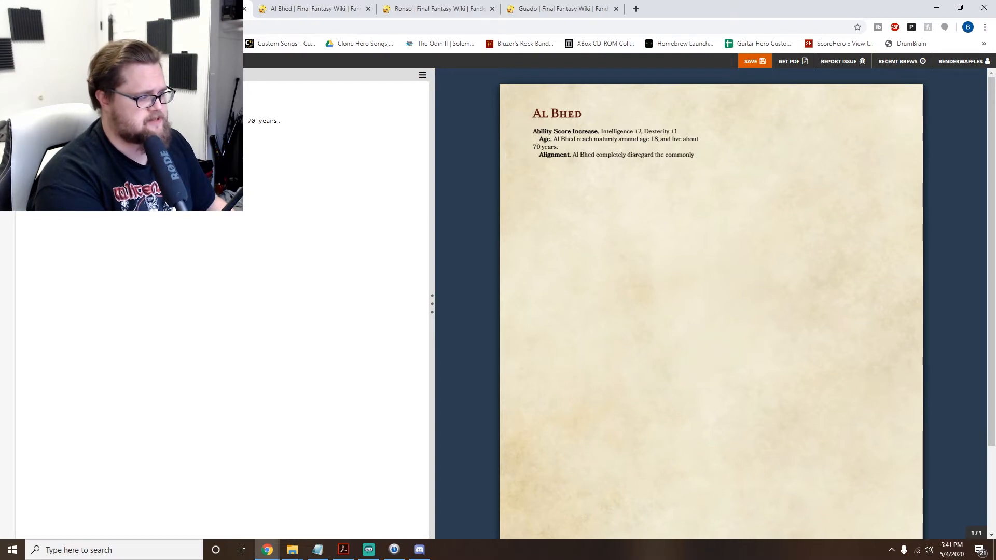
{"action": "type", "text": "accepte"}
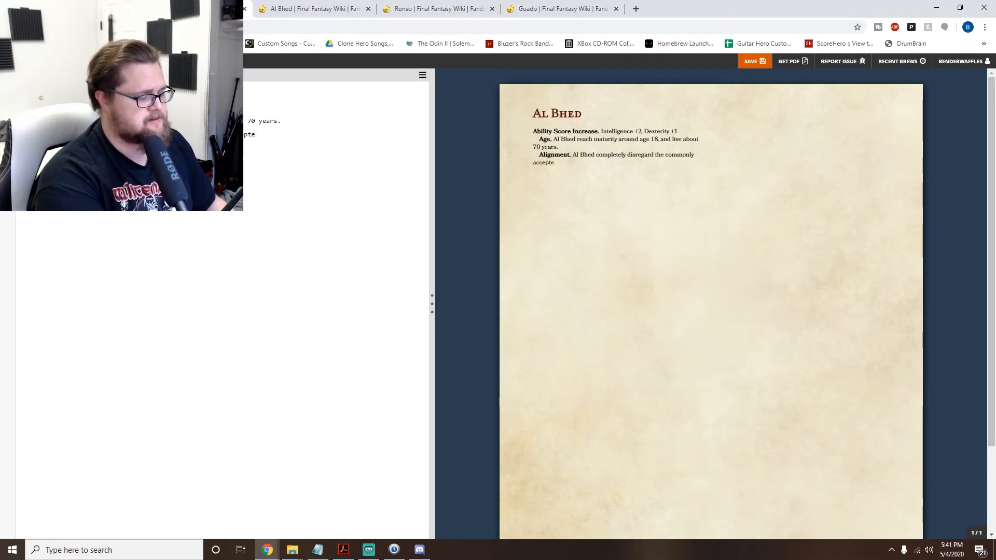
{"action": "type", "text": "d laws of "}
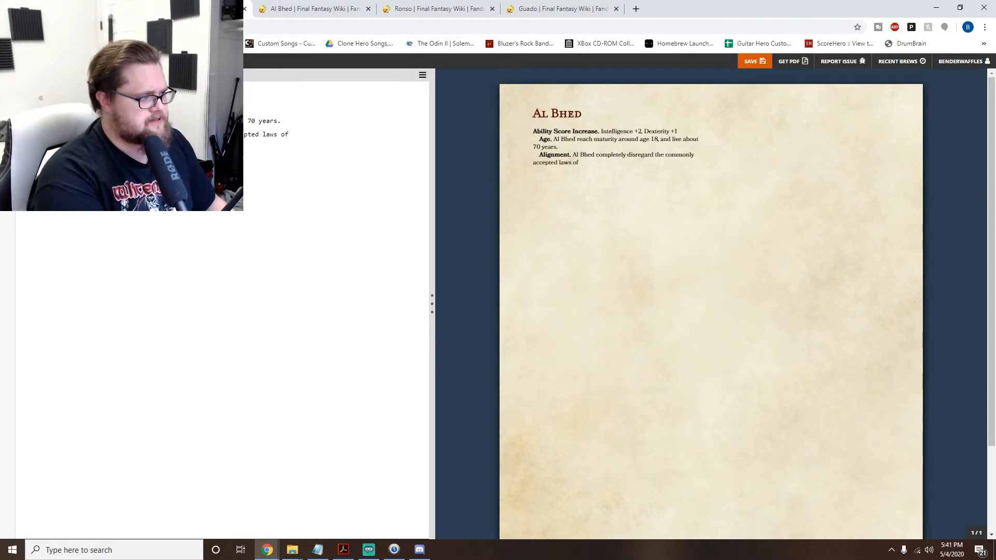
{"action": "type", "text": "Sp"}
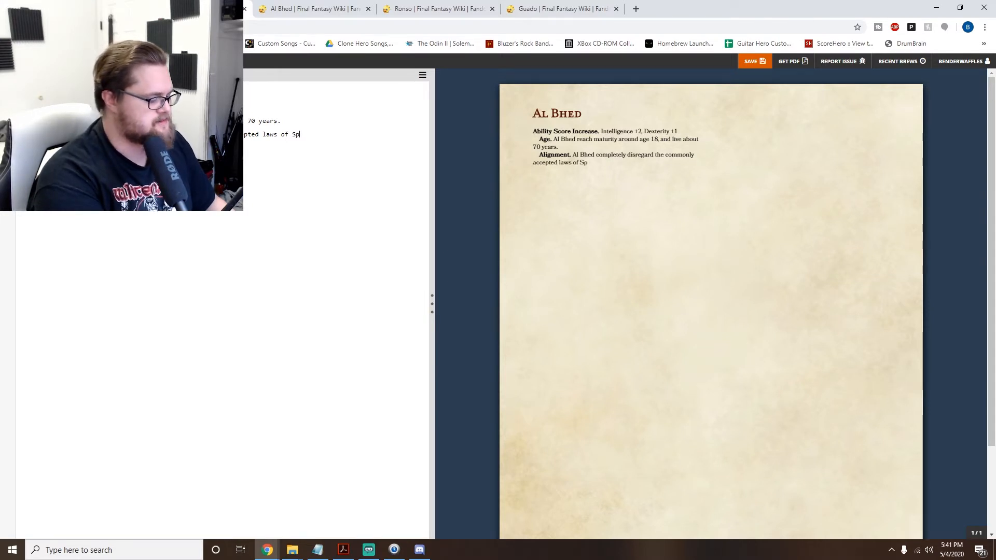
{"action": "type", "text": "ira, and o"}
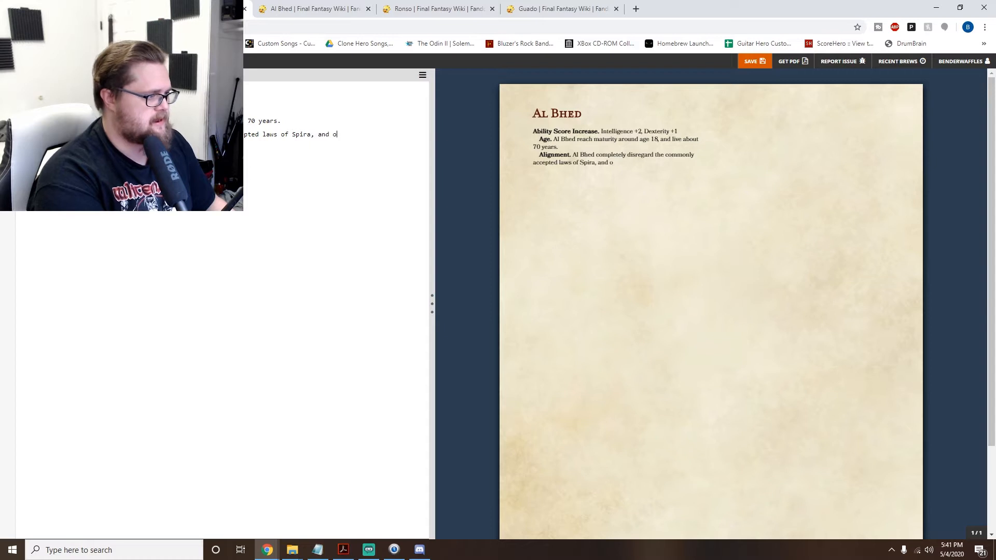
{"action": "type", "text": "penly defie th"}
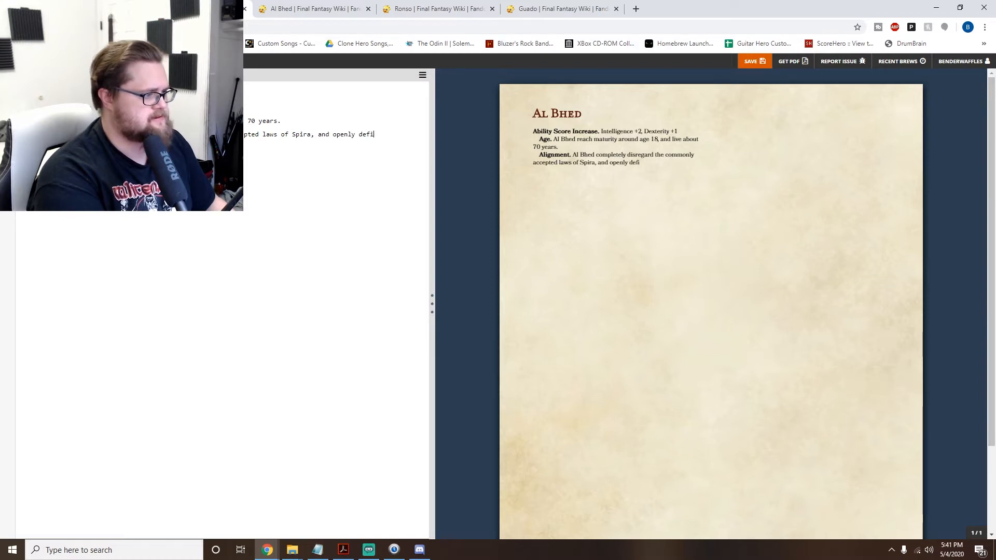
- Finish the first Alignment sentence with "openly defy the Church of Yevon."
{"action": "key", "text": "BackSpace"}
{"action": "key", "text": "BackSpace"}
{"action": "key", "text": "BackSpace"}
{"action": "key", "text": "BackSpace"}
{"action": "key", "text": "BackSpace"}
{"action": "type", "text": "y"}
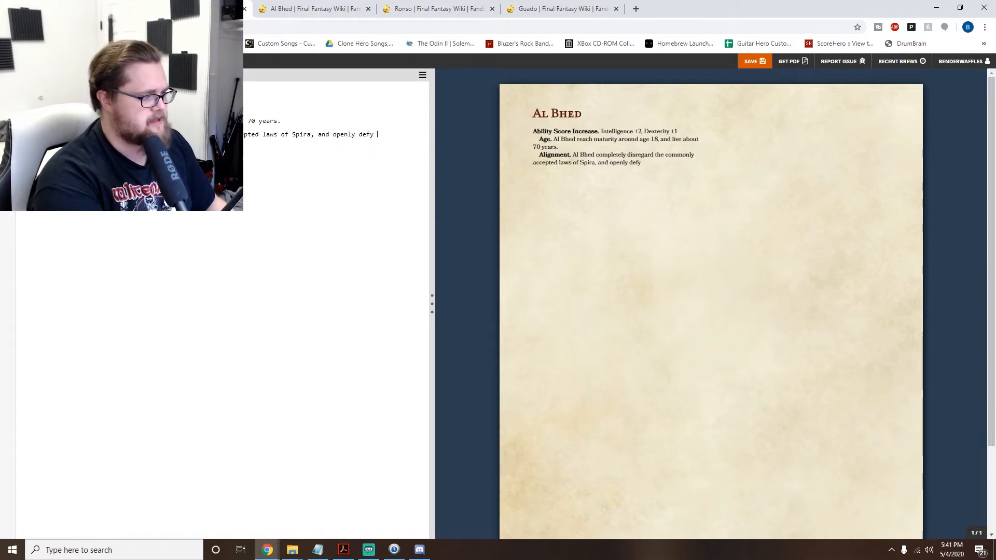
{"action": "type", "text": " the"}
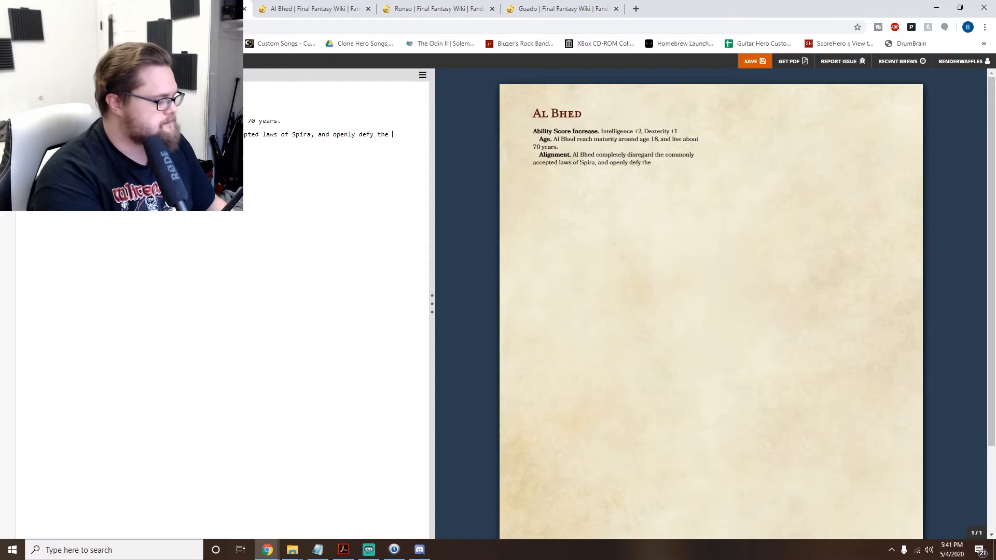
{"action": "type", "text": " Church "}
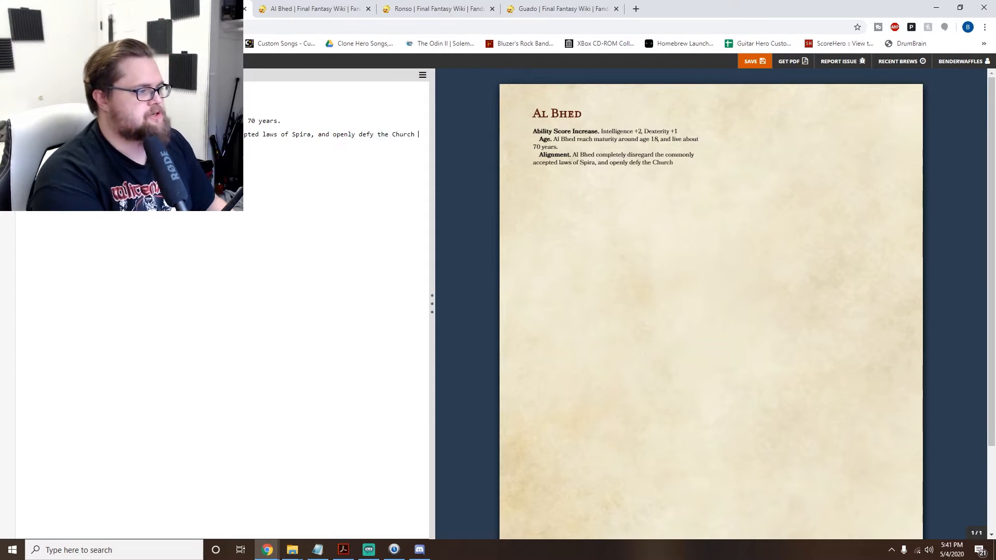
{"action": "type", "text": "of"}
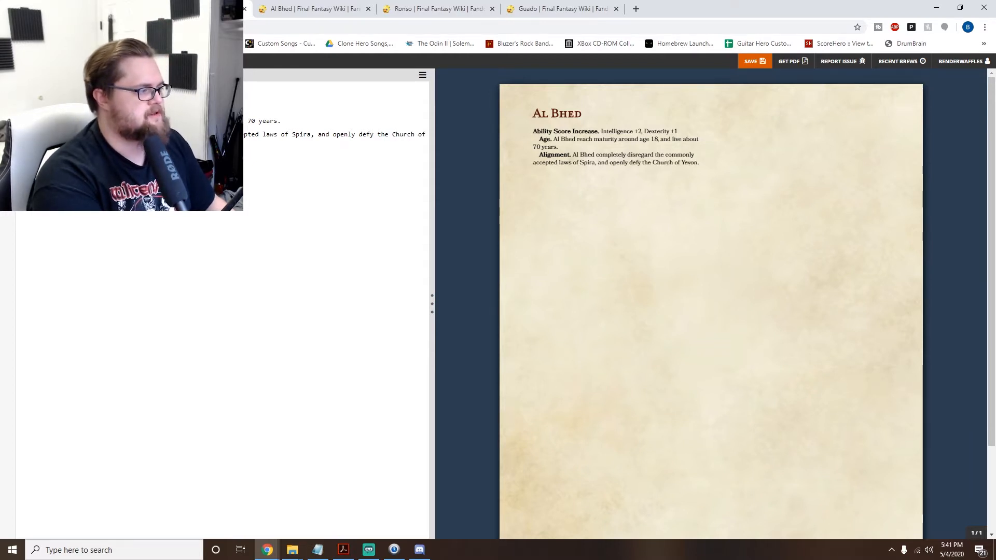
{"action": "type", "text": " Yevon. Therefore, they te"}
- Add the Alignment sentence "Therefore, they tend towards the chaotic side of things."
{"action": "type", "text": "owards the cha"}
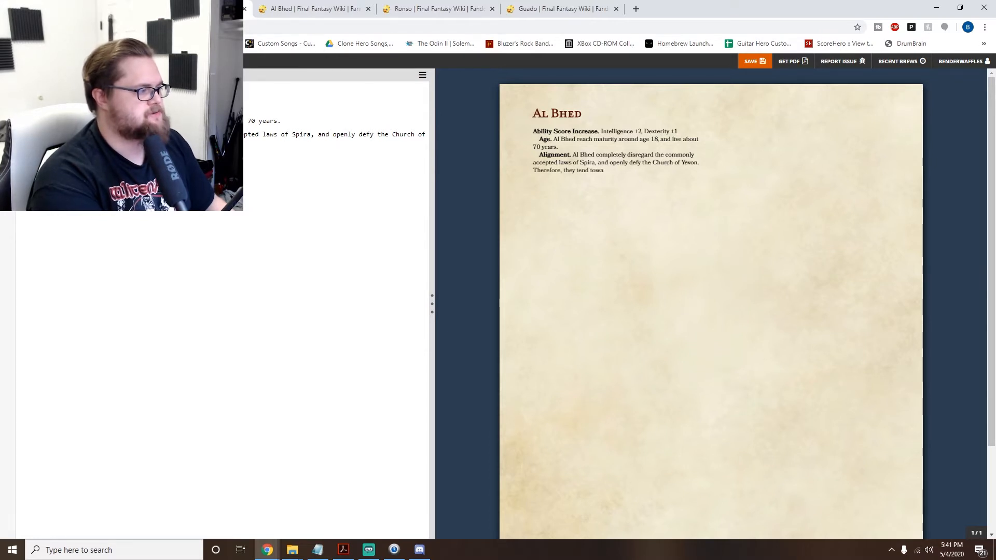
{"action": "type", "text": "o"}
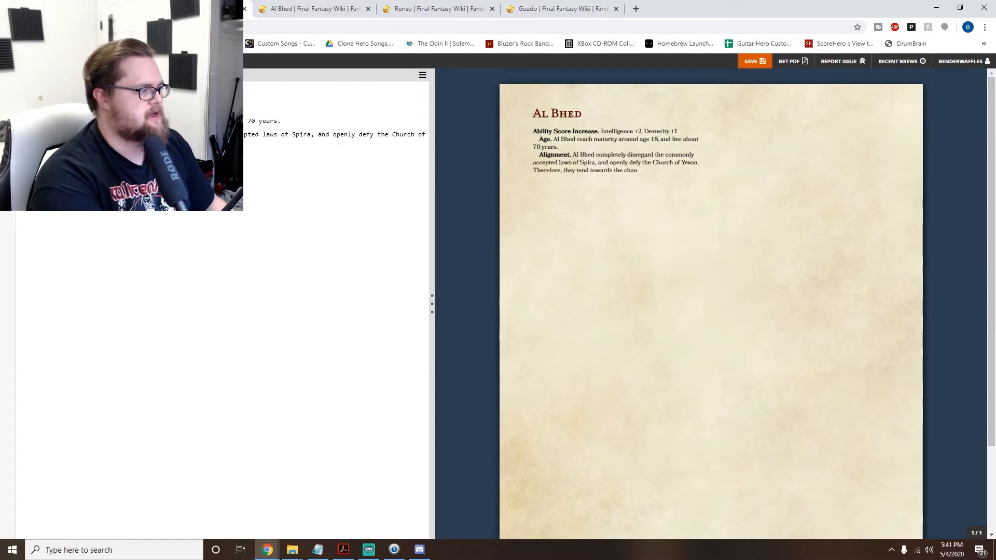
{"action": "type", "text": "tic side of things, and"}
{"action": "key", "text": "BackSpace"}
{"action": "key", "text": "BackSpace"}
{"action": "key", "text": "BackSpace"}
{"action": "key", "text": "BackSpace"}
{"action": "key", "text": "BackSpace"}
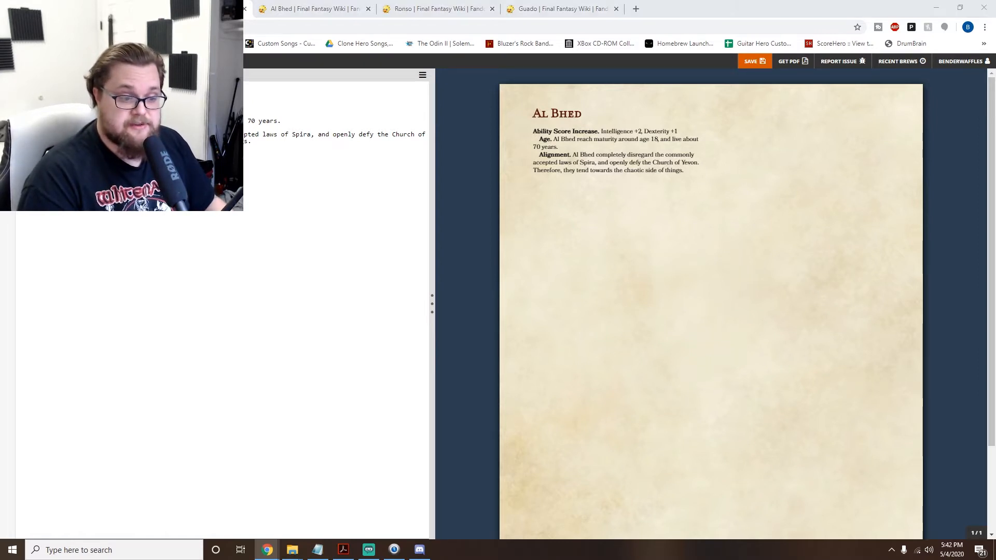
- Add a bold "Size." entry below Alignment reading "Al Bhed stand anywhere between 5 feet to 6 and a half feet."
{"action": "left_click", "coordinate": [51, 156]}
{"action": "type", "text": "**Size.**"}
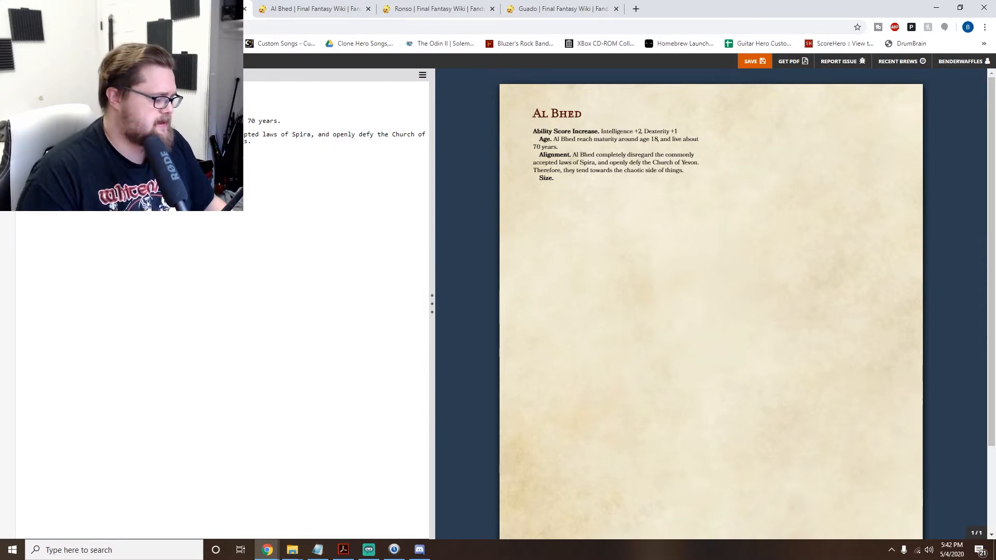
{"action": "type", "text": "Bhed stand"}
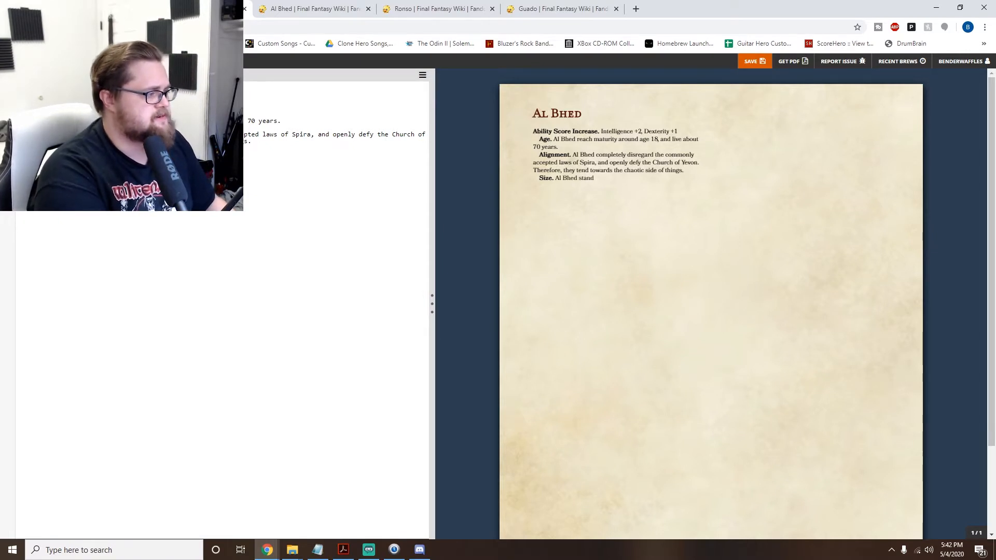
{"action": "type", "text": " anywhere between 5 feet to"}
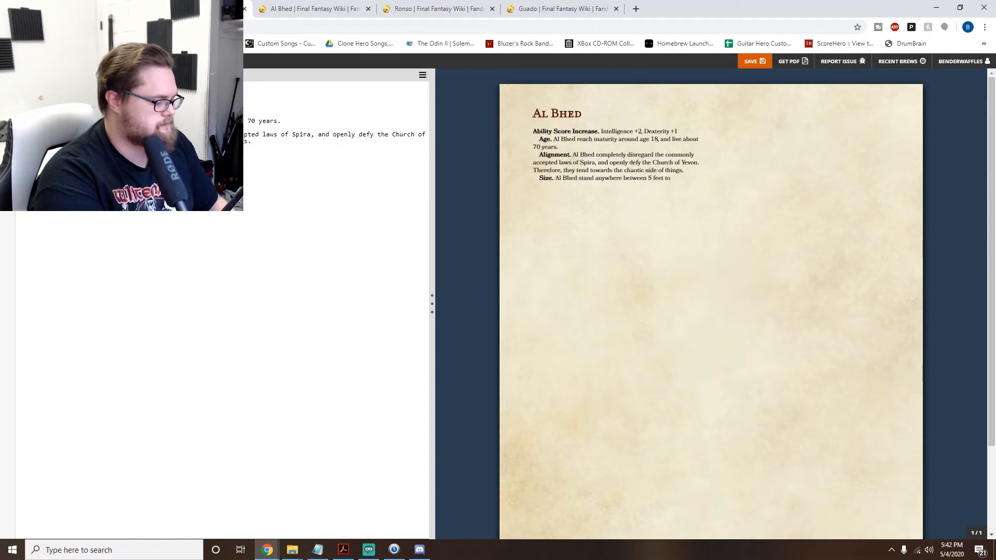
{"action": "type", "text": "and a"}
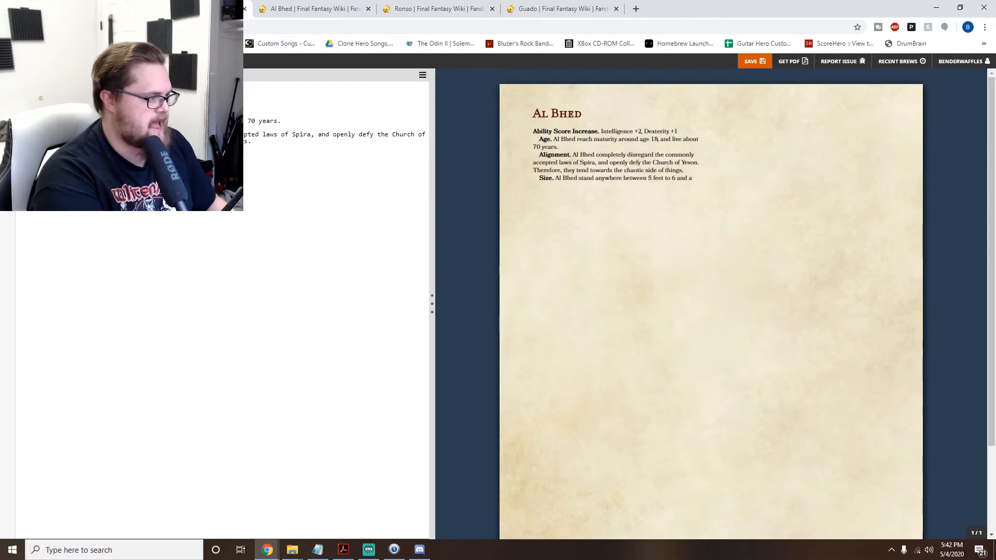
{"action": "type", "text": " half feet"}
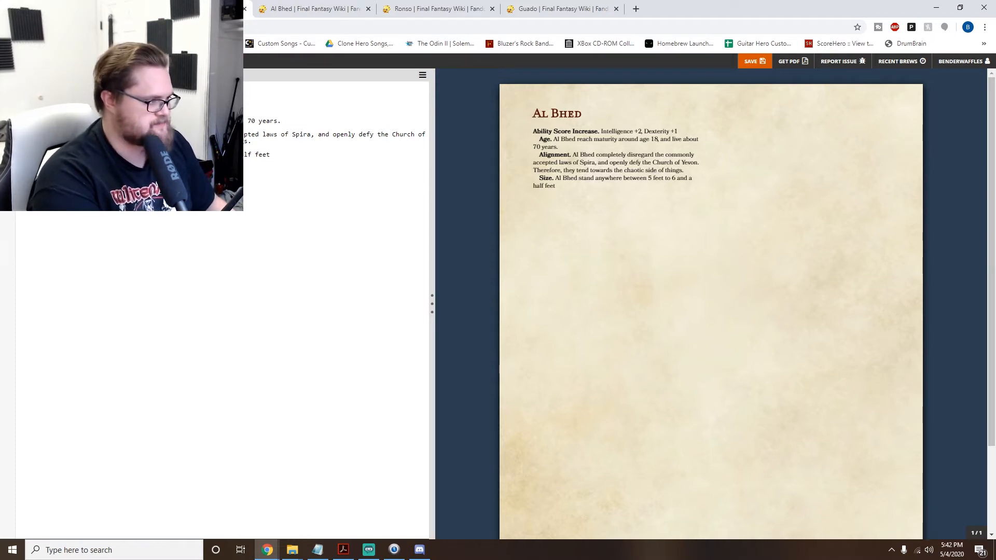
{"action": "type", "text": "."}
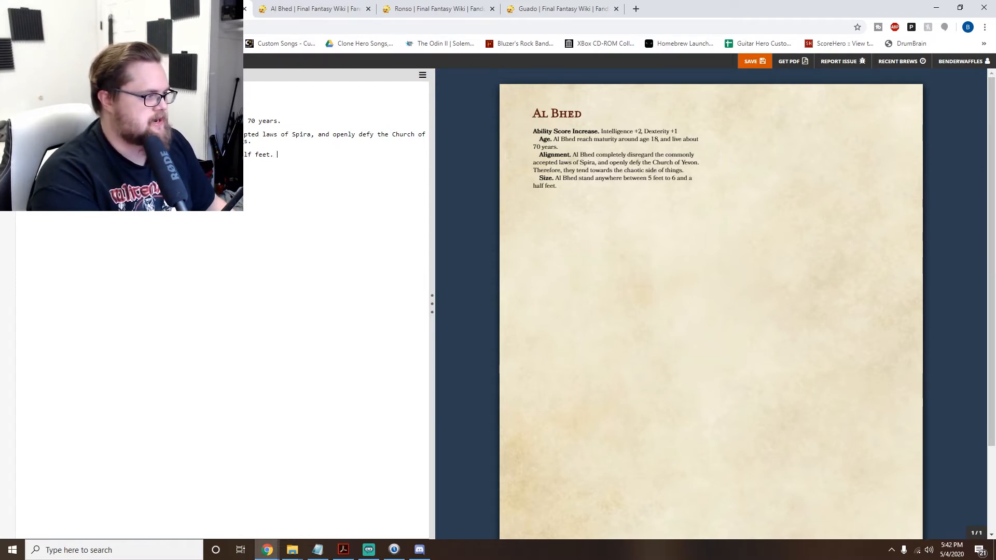
- Remove the closing period of the Size sentence and continue it with "and weight"
{"action": "key", "text": "BackSpace"}
{"action": "key", "text": "BackSpace"}
{"action": "type", "text": "and wei"}
{"action": "type", "text": "ght"}
{"action": "type", "text": "r"}
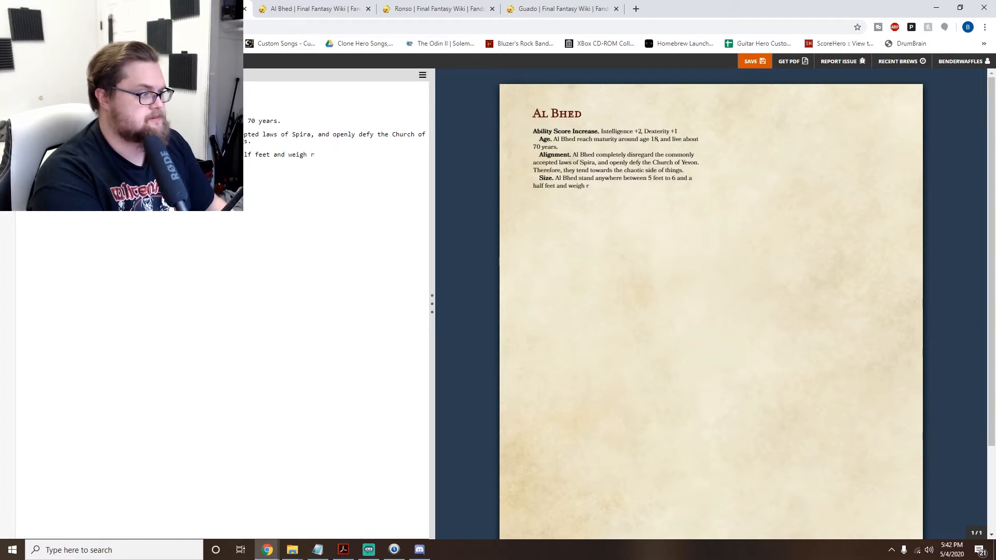
{"action": "key", "text": "BackSpace"}
{"action": "type", "text": "t"}
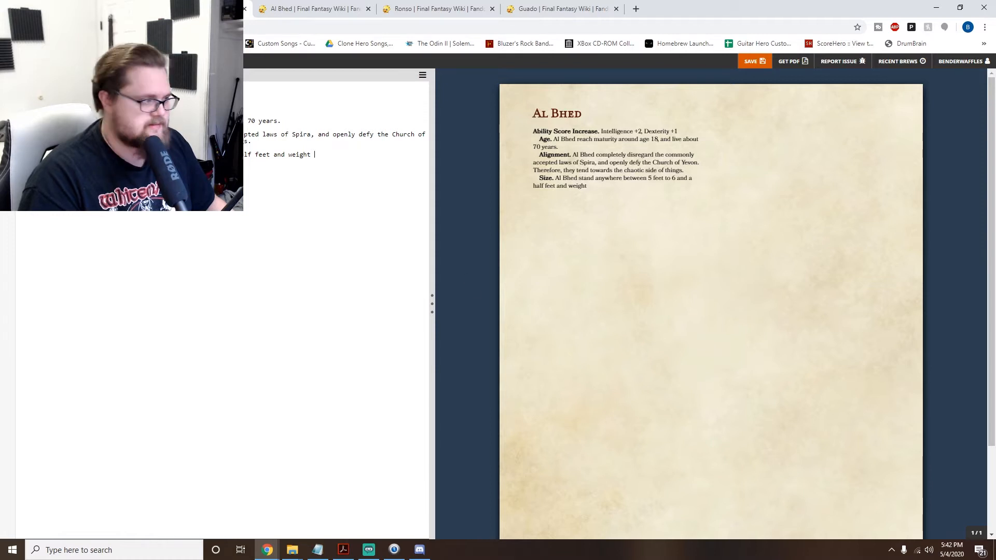
- Complete the Size entry with "around 180 lbs on average. Your size is Medium."
{"action": "type", "text": "around 1"}
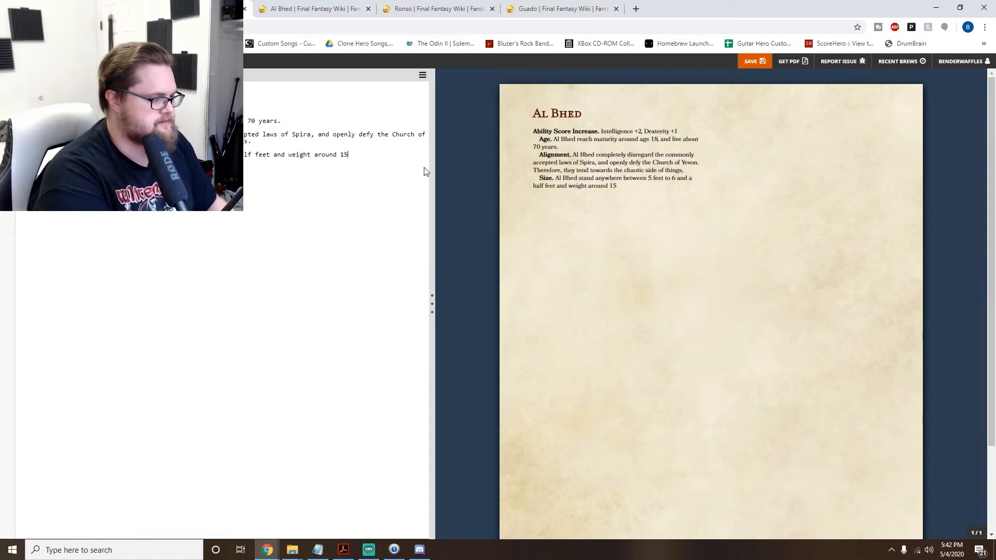
{"action": "type", "text": "9"}
{"action": "key", "text": "BackSpace"}
{"action": "type", "text": "80 ll"}
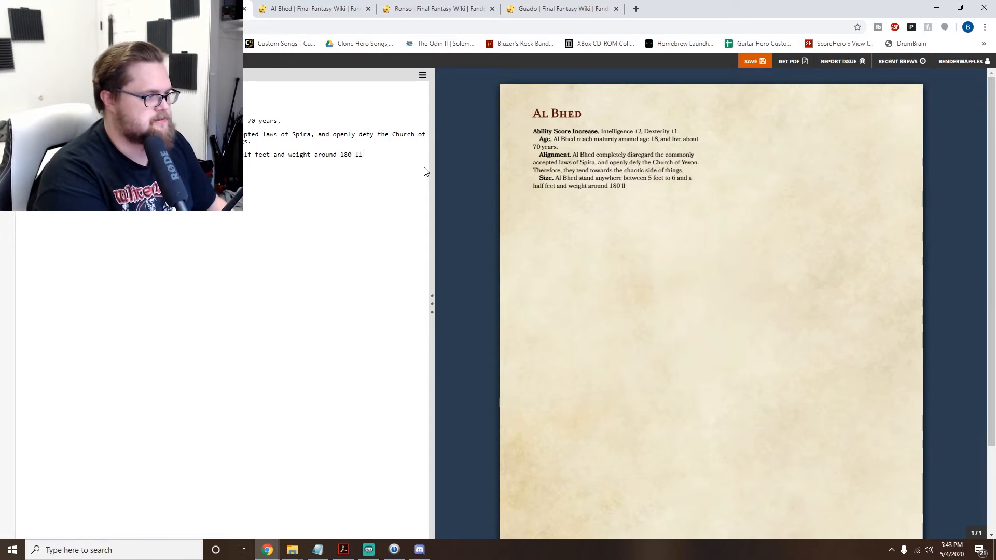
{"action": "key", "text": "BackSpace"}
{"action": "type", "text": "bs on average. "}
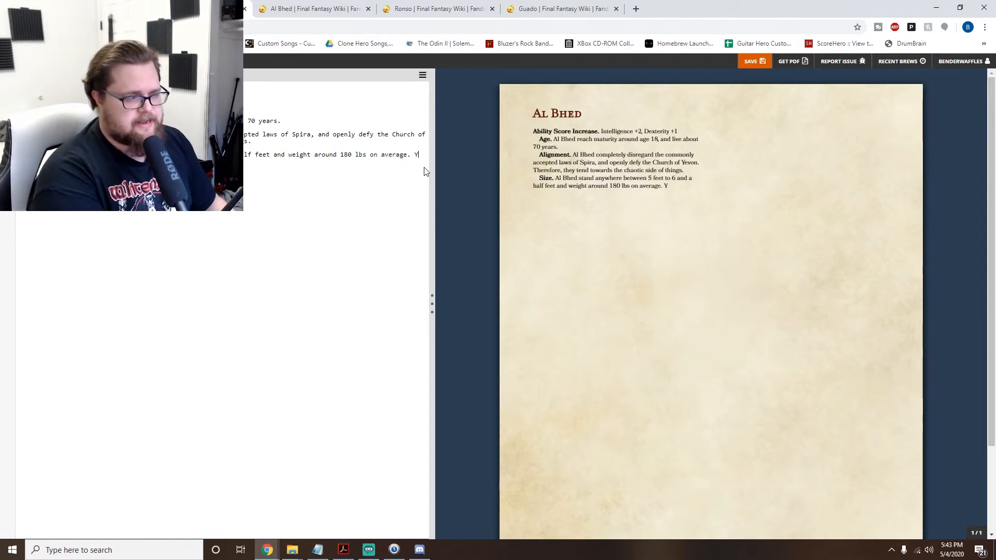
{"action": "type", "text": "Your size"}
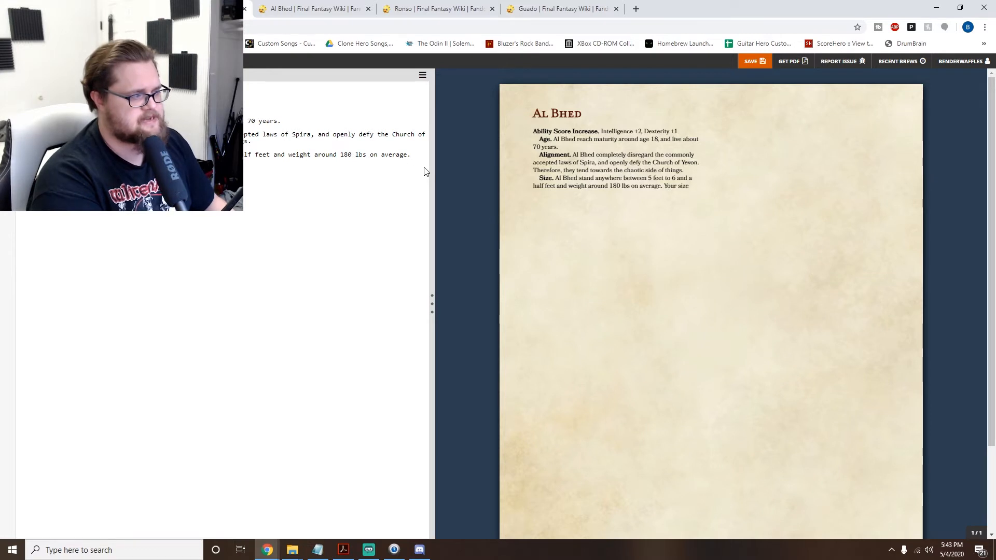
{"action": "type", "text": " is Medium."}
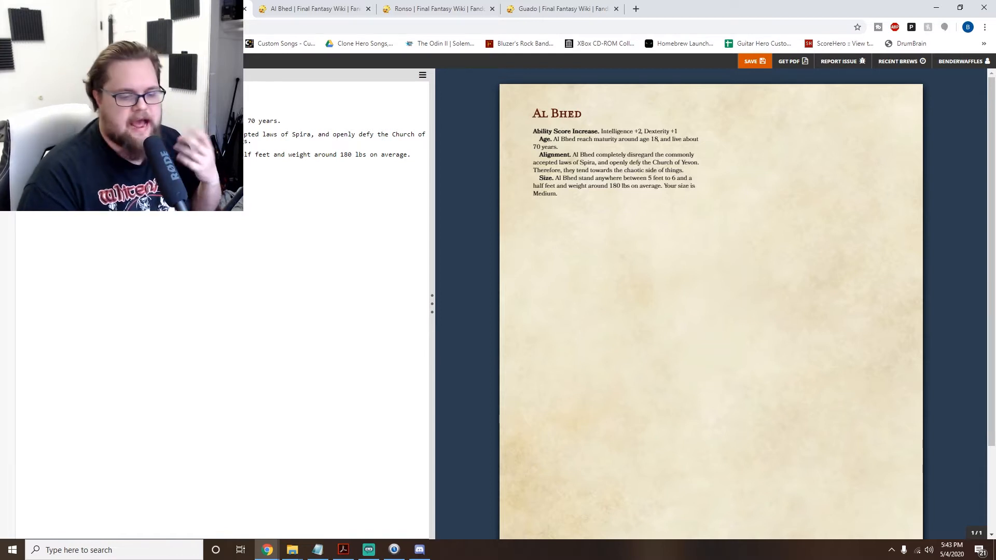
- Add a new bold entry heading "Ancient Firepower." below the Size entry
{"action": "key", "text": "alt+Tab"}
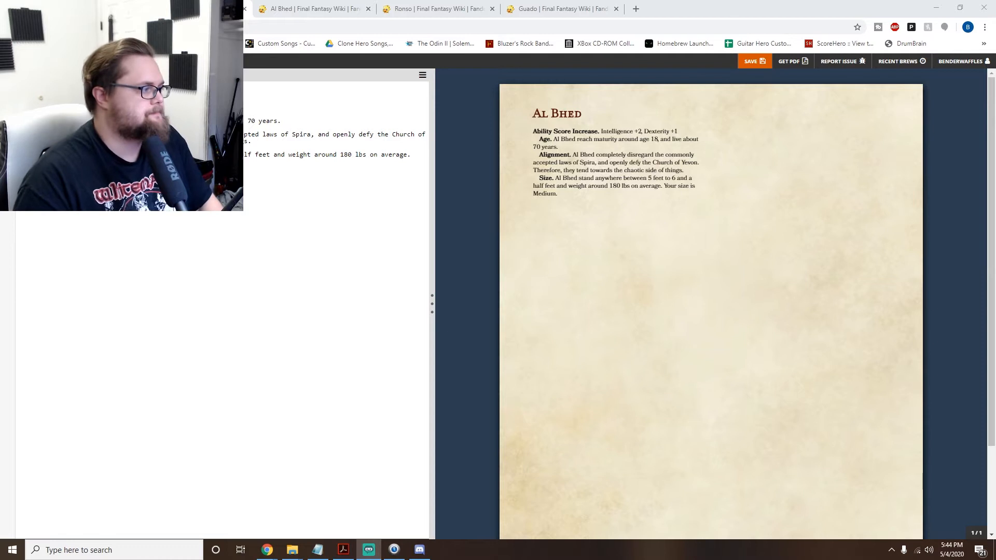
{"action": "left_click", "coordinate": [129, 161]}
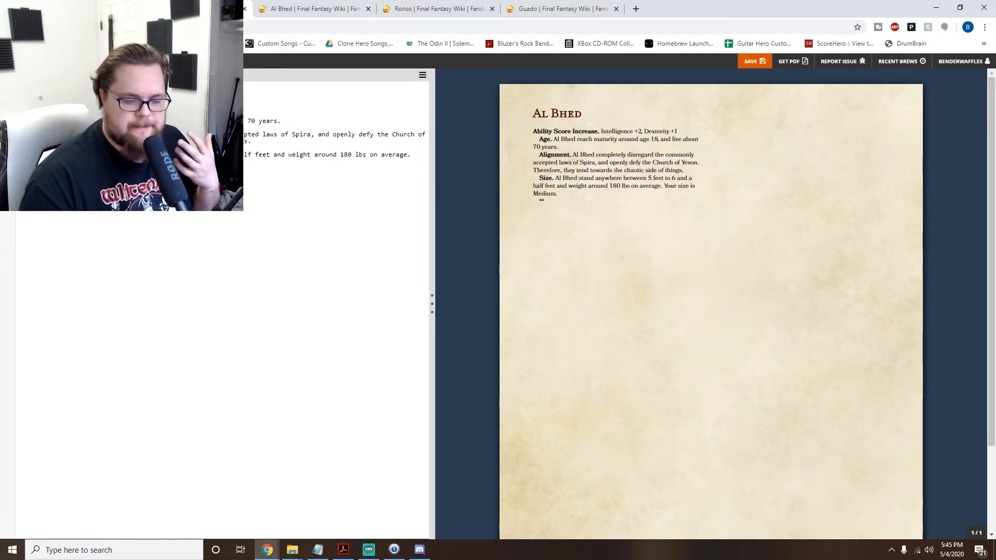
{"action": "key", "text": "alt+Tab"}
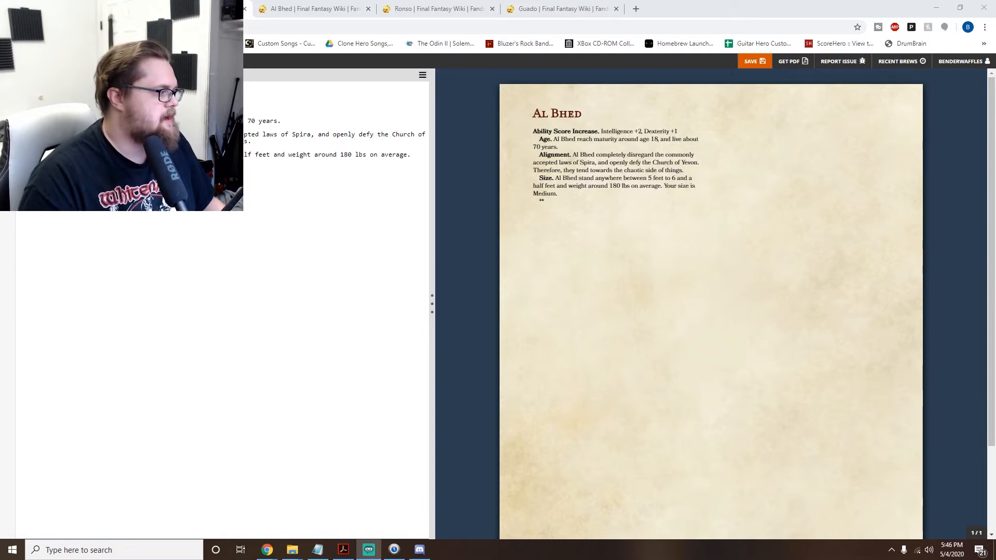
{"action": "left_click", "coordinate": [564, 178]}
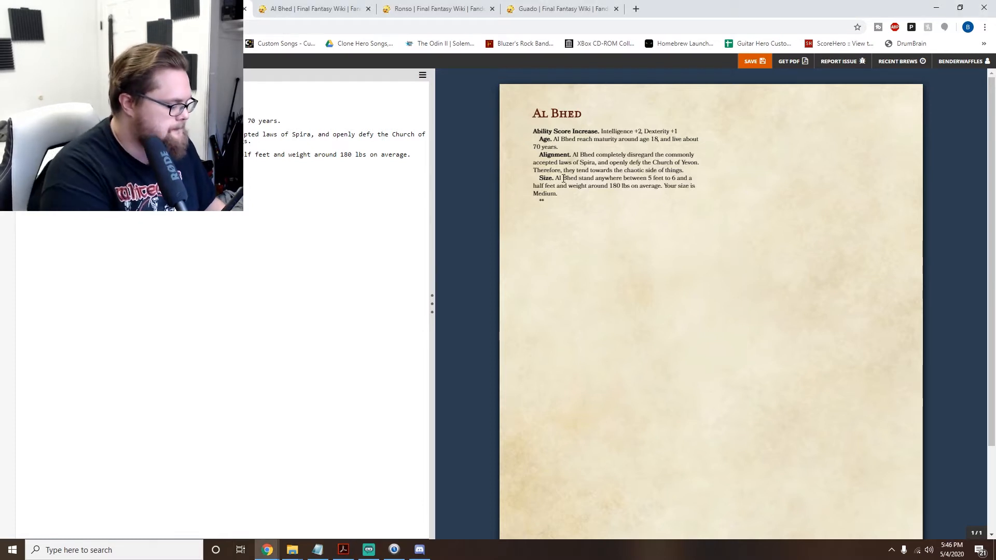
{"action": "type", "text": "CIENT"}
{"action": "key", "text": "BackSpace"}
{"action": "key", "text": "BackSpace"}
{"action": "key", "text": "BackSpace"}
{"action": "key", "text": "BackSpace"}
{"action": "key", "text": "BackSpace"}
{"action": "key", "text": "BackSpace"}
{"action": "key", "text": "BackSpace"}
{"action": "type", "text": "Ancient"}
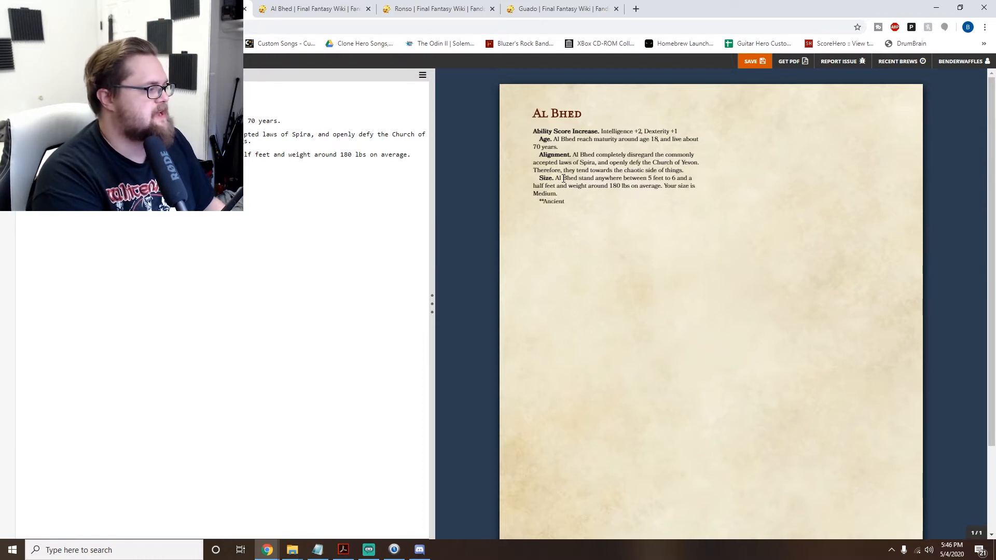
{"action": "type", "text": " Firepower.****"}
- Replace the word "Ancient" in the Firepower heading with "Foribidden"
{"action": "key", "text": "BackSpace"}
{"action": "key", "text": "BackSpace"}
{"action": "key", "text": "BackSpace"}
{"action": "key", "text": "BackSpace"}
{"action": "key", "text": "BackSpace"}
{"action": "key", "text": "BackSpace"}
{"action": "key", "text": "BackSpace"}
{"action": "key", "text": "BackSpace"}
{"action": "type", "text": "Forib "}
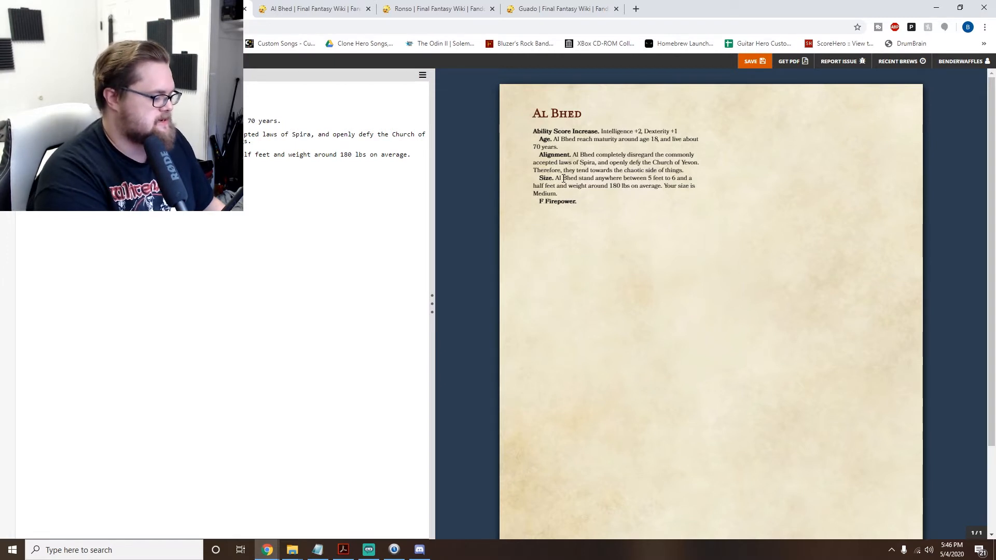
{"action": "type", "text": "idden"}
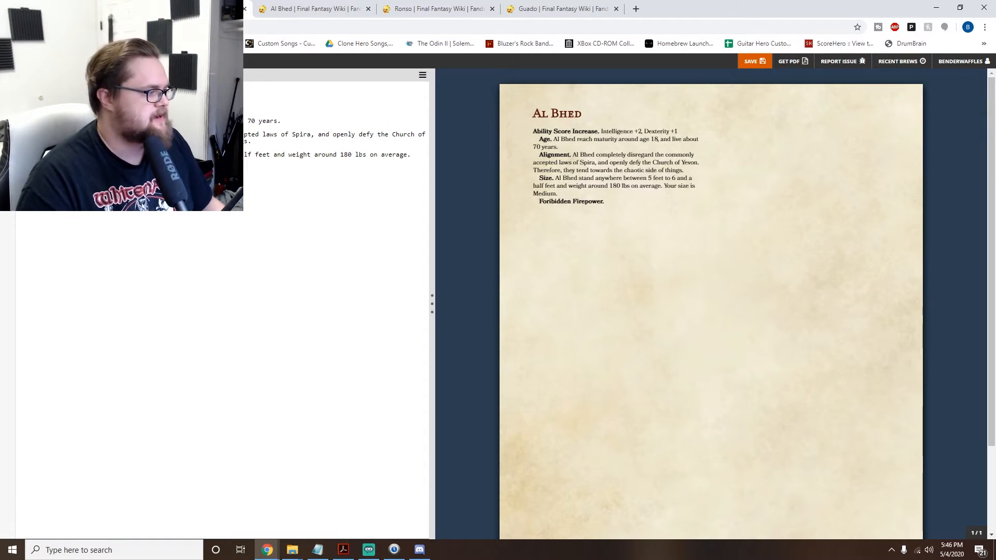
- Begin the Firepower description with "You have proficency with firearms"
{"action": "type", "text": "Y"}
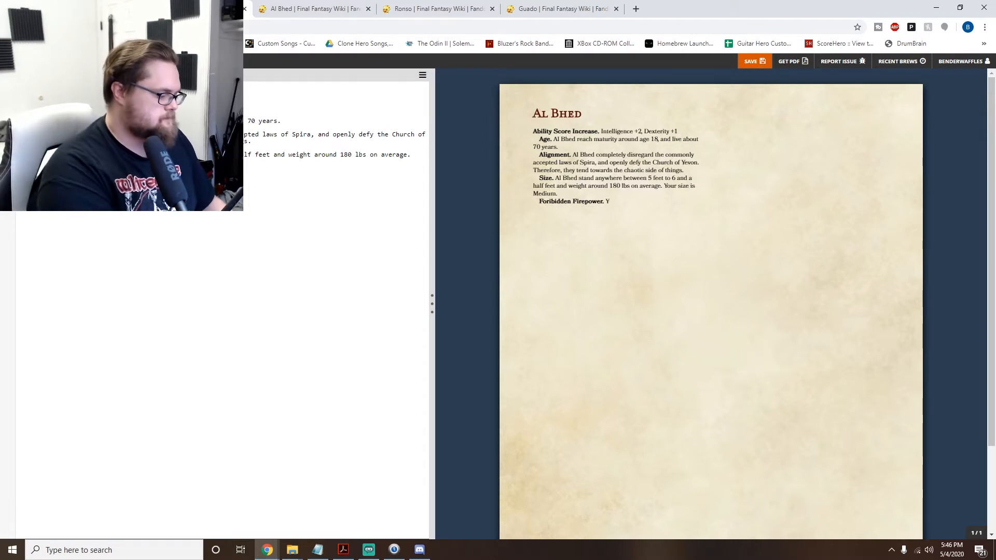
{"action": "type", "text": "ou have pr"}
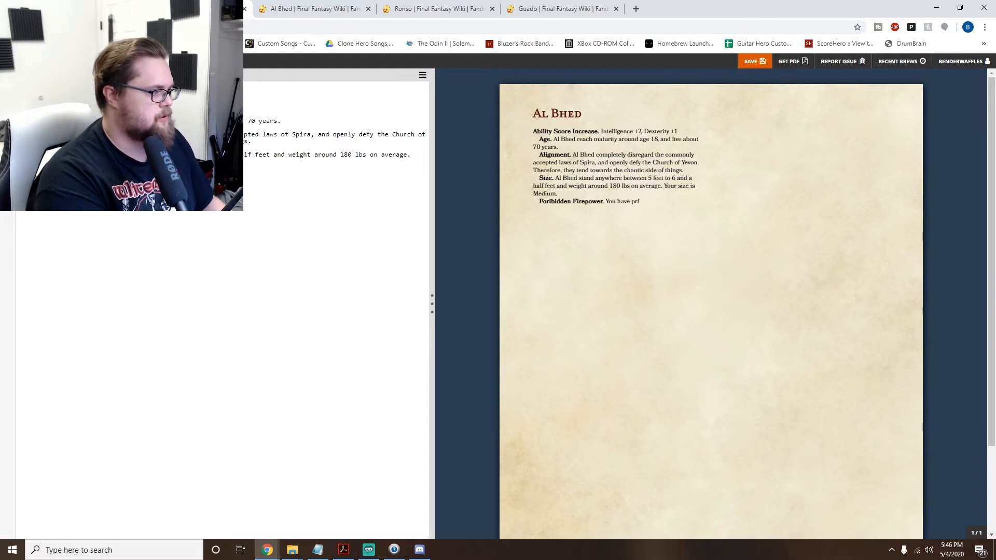
{"action": "type", "text": "ofie"}
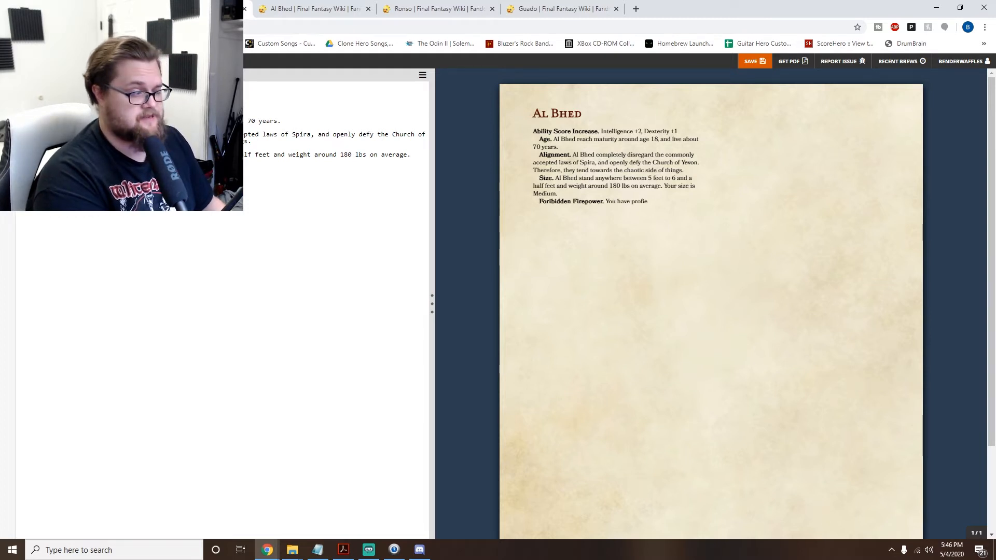
{"action": "type", "text": "cen"}
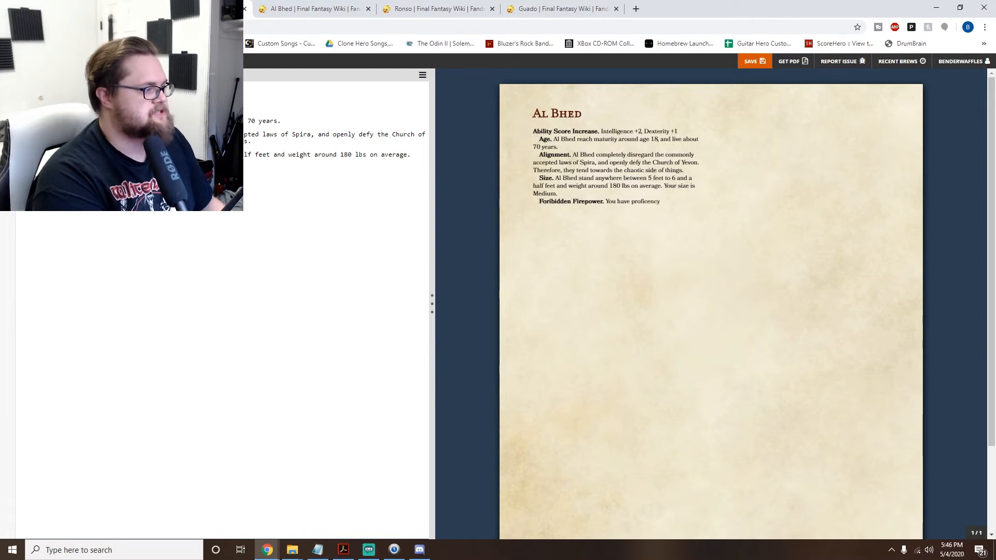
{"action": "type", "text": "cy with f"}
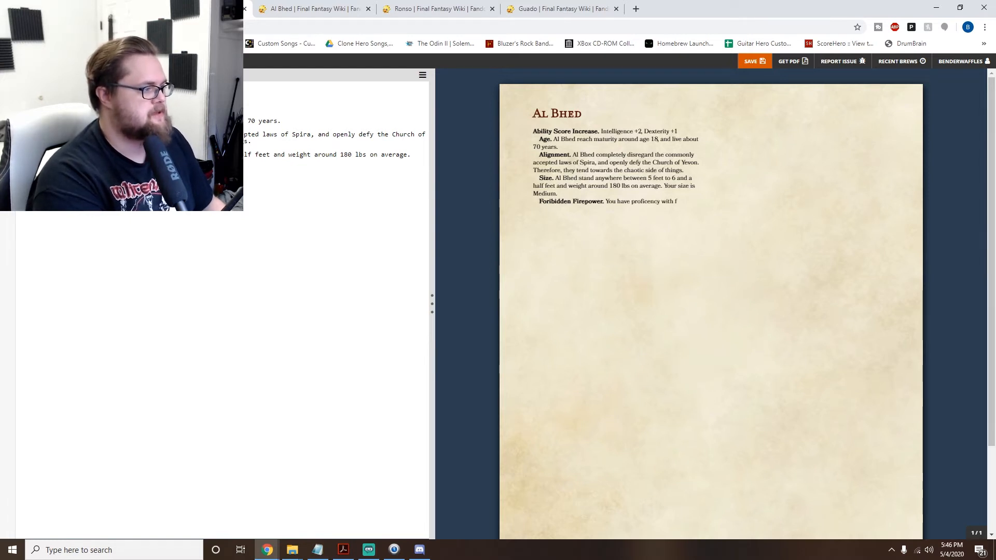
{"action": "type", "text": "irear"}
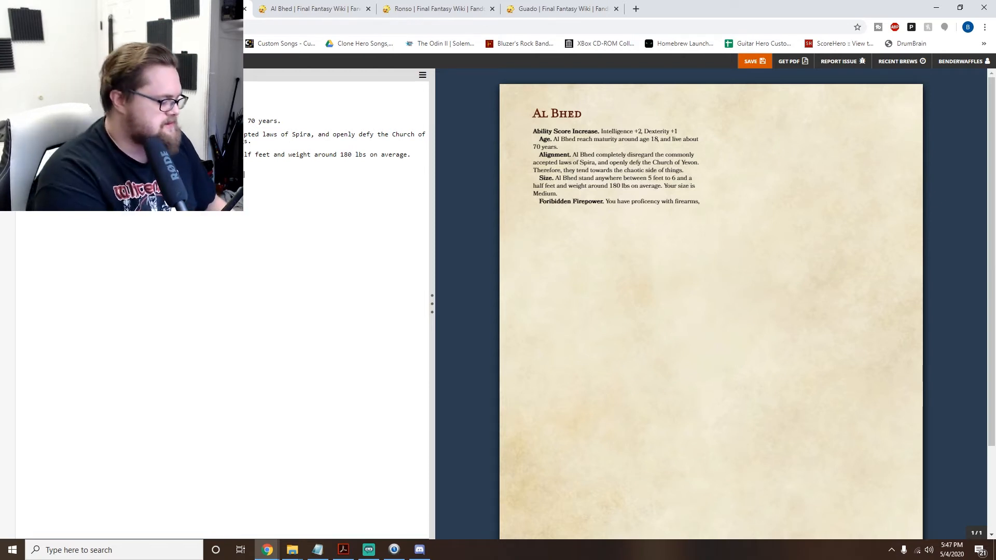
- Extend the Firepower description with "and vehicles (land and sea)"
{"action": "type", "text": "an"}
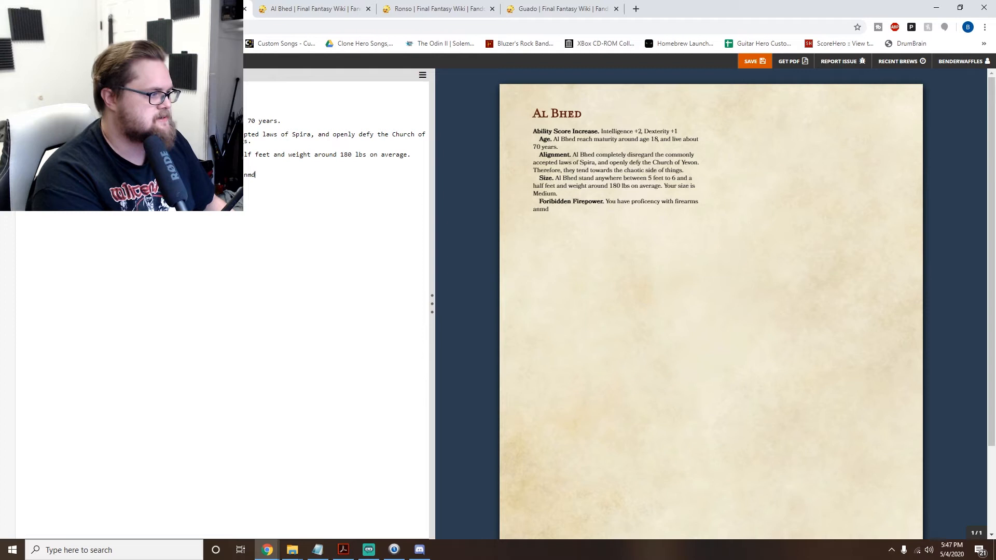
{"action": "type", "text": "d veh"}
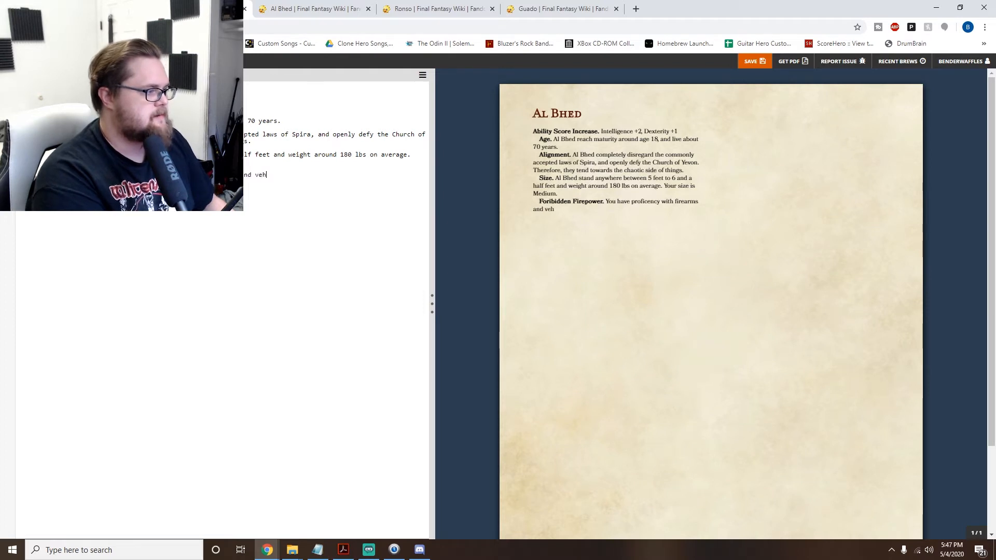
{"action": "type", "text": "icles (la"}
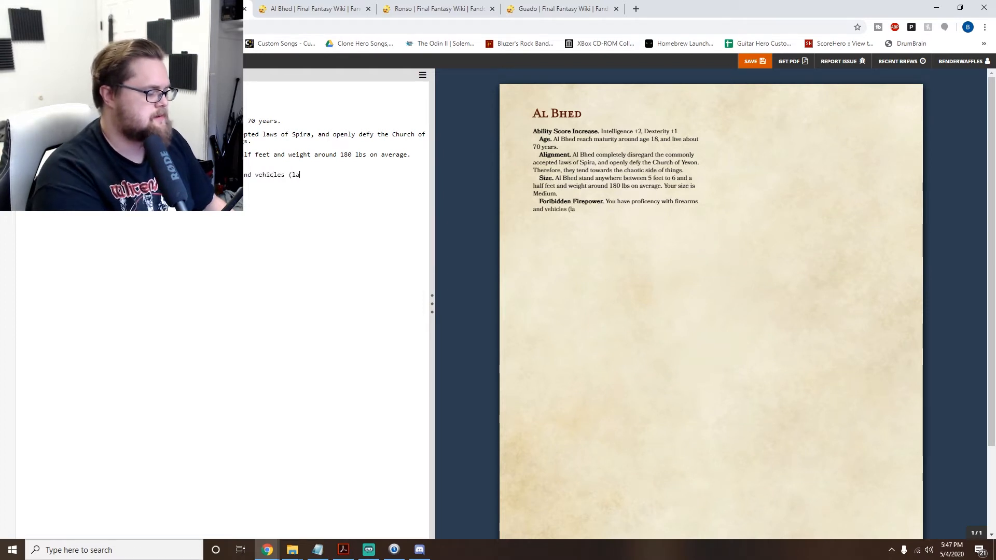
{"action": "type", "text": "nd and s"}
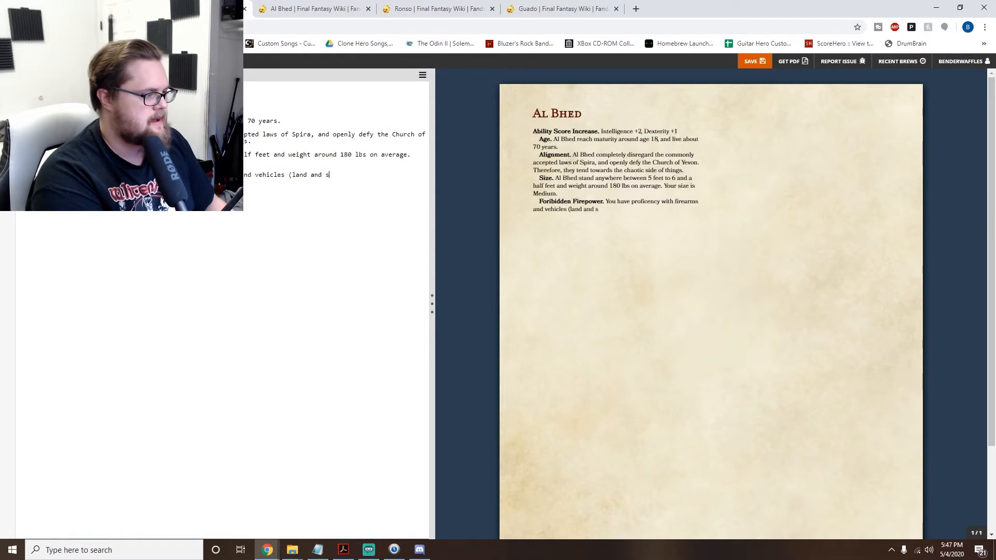
{"action": "type", "text": "ee)"}
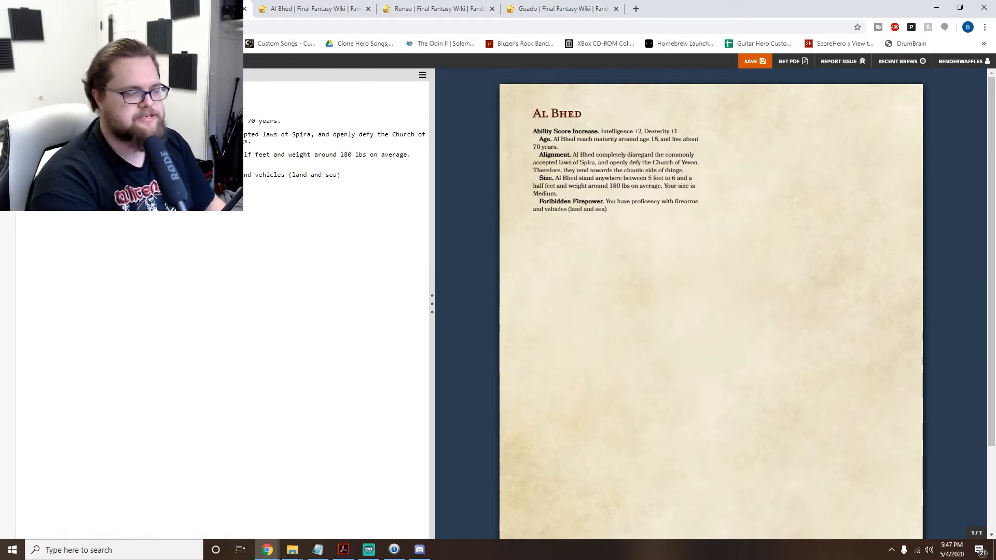
- Add a bold entry heading "Blending In." below the Firepower entry
{"action": "type", "text": "**"}
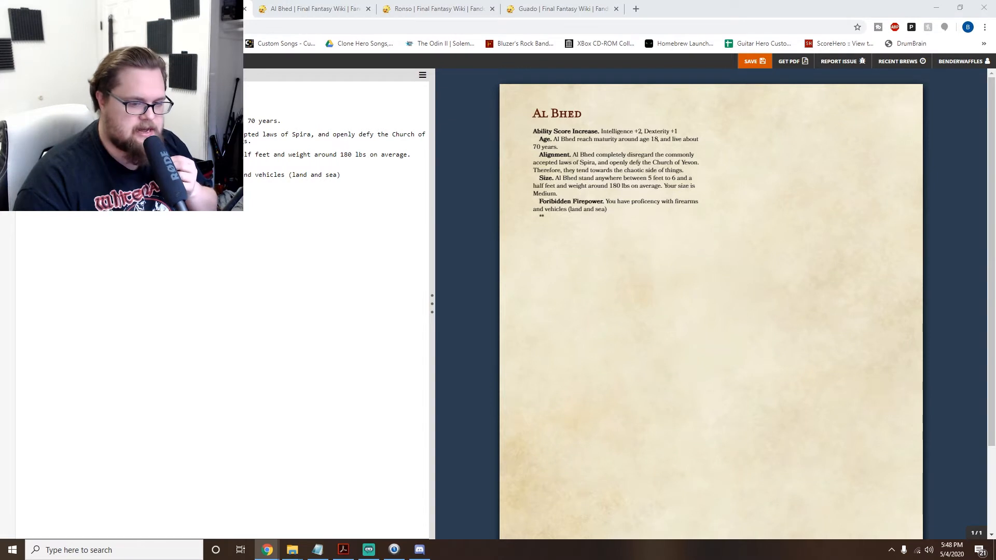
{"action": "key", "text": "alt+Tab"}
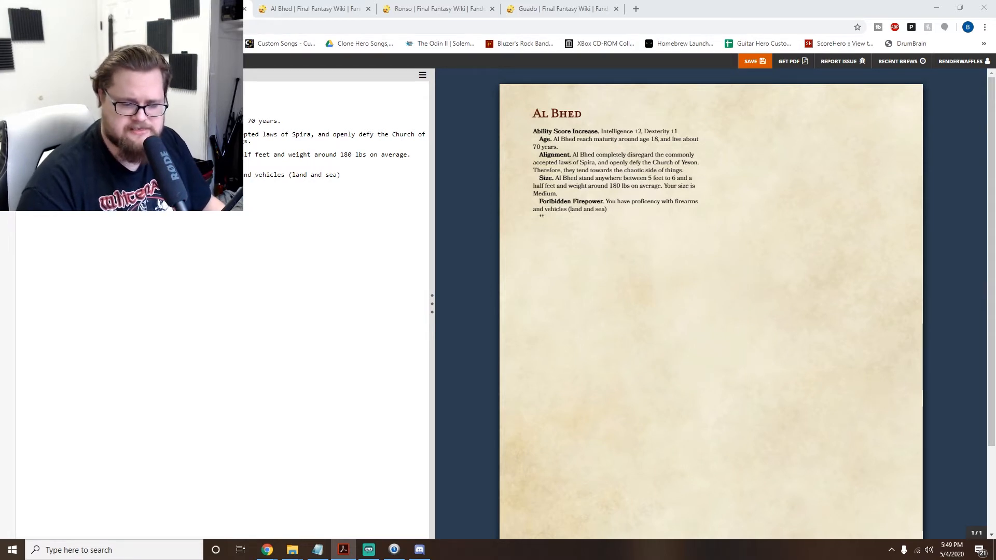
{"action": "key", "text": "alt+Tab"}
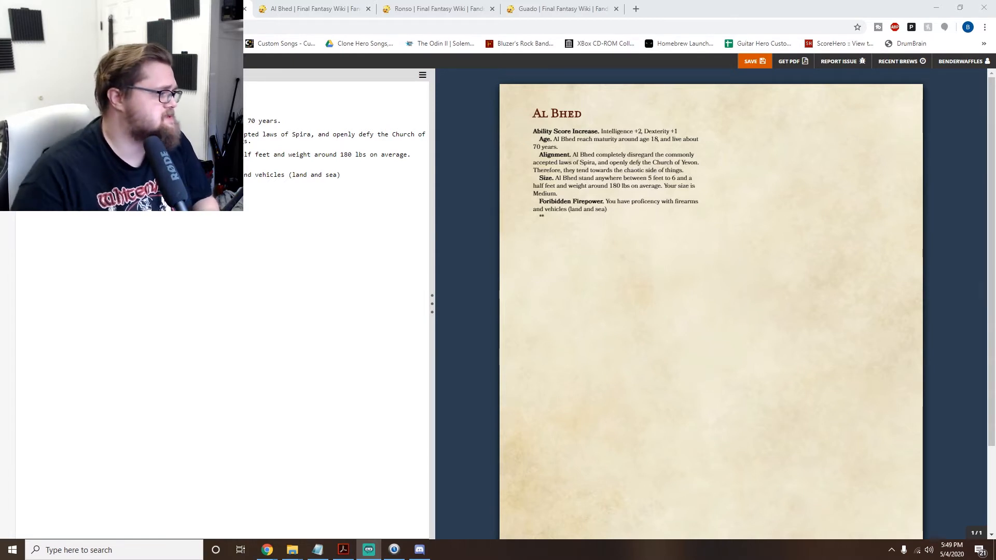
{"action": "left_click", "coordinate": [129, 188]}
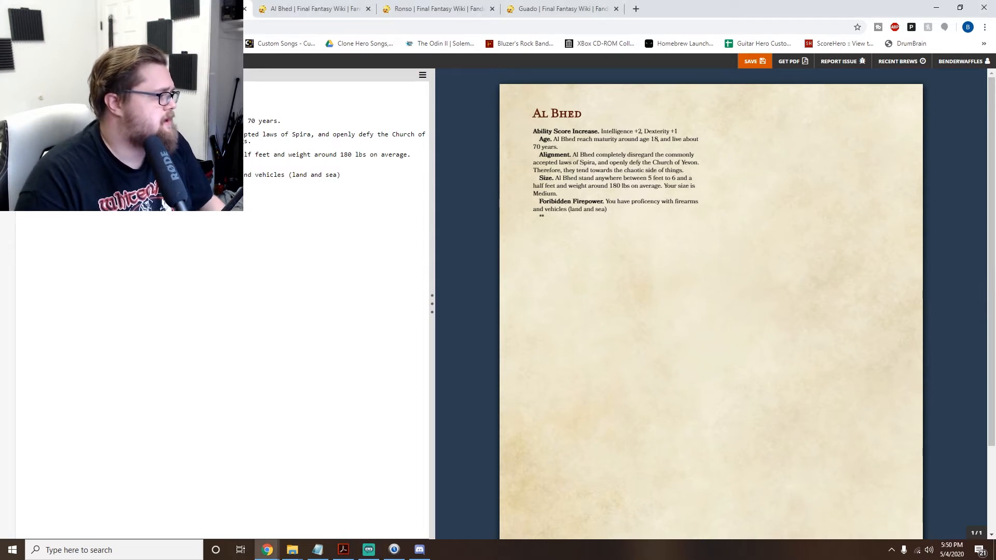
{"action": "type", "text": "Ble"}
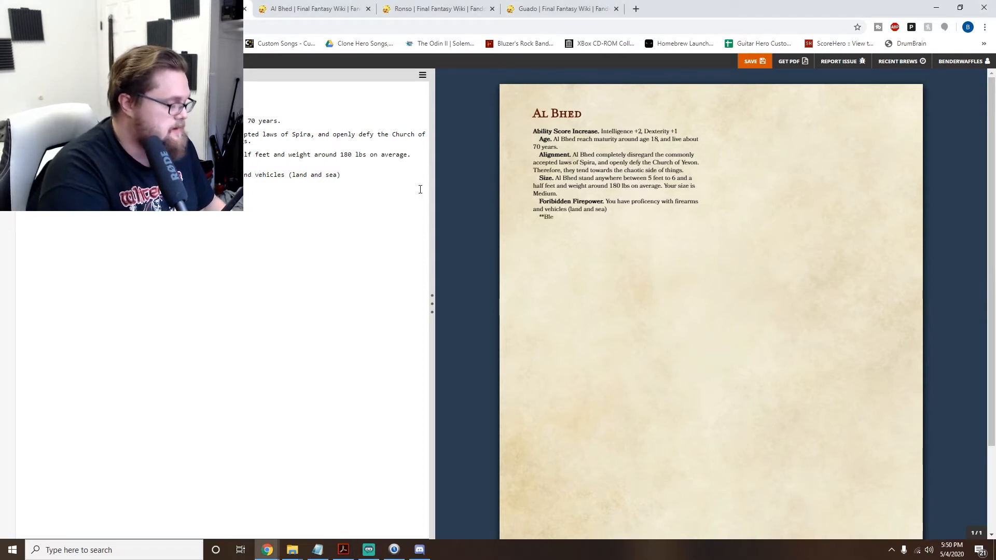
{"action": "type", "text": "nding In.**"}
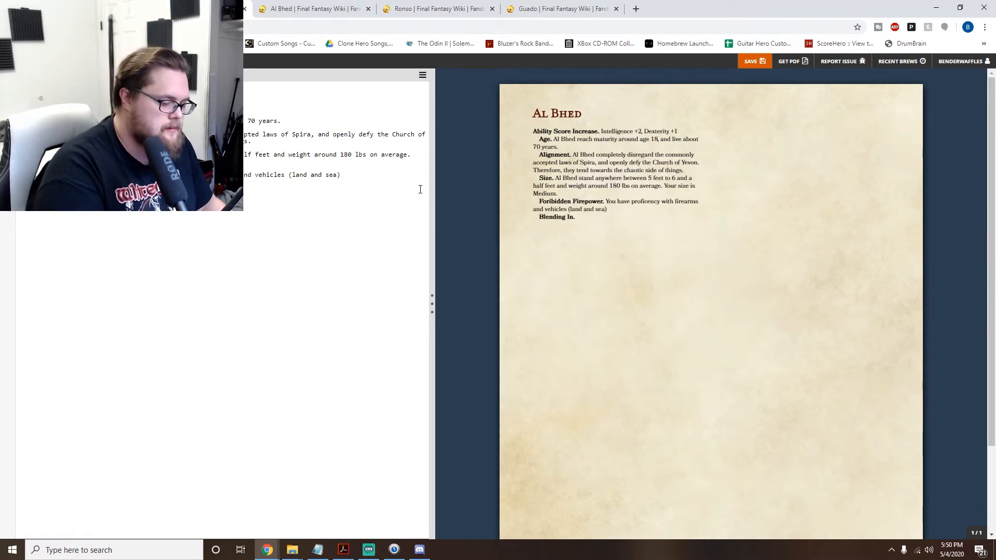
{"action": "type", "text": " Al Bhed look ne"}
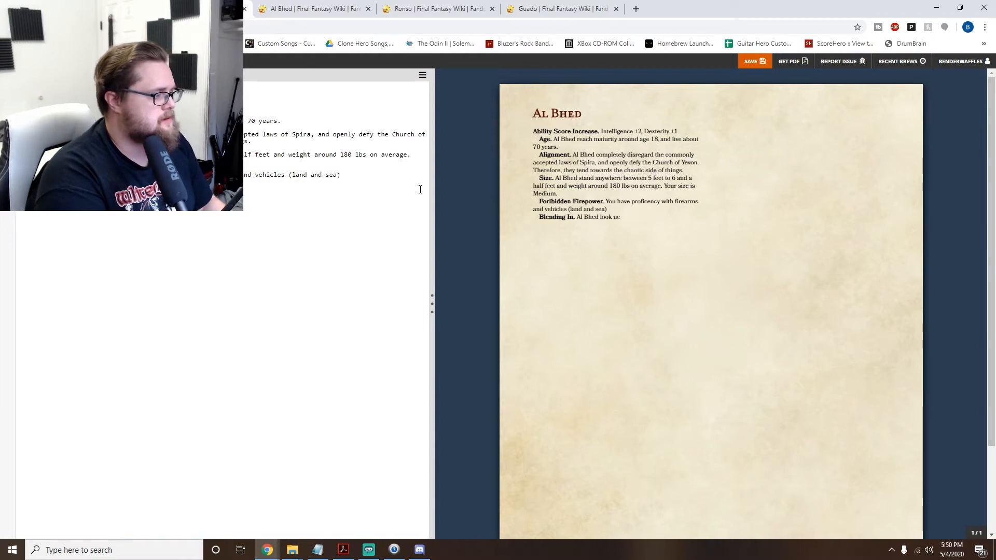
{"action": "type", "text": "arly identi"}
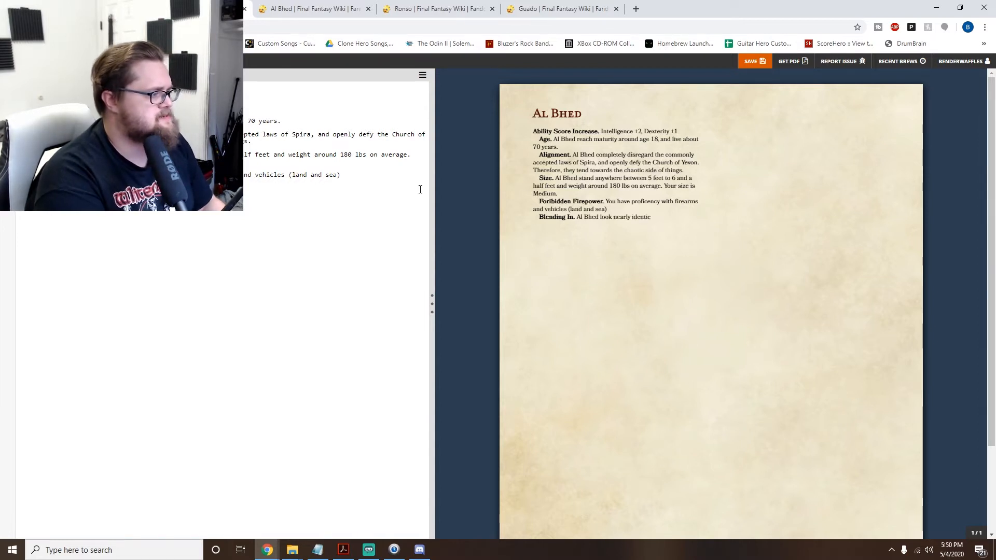
{"action": "type", "text": "cal to their"}
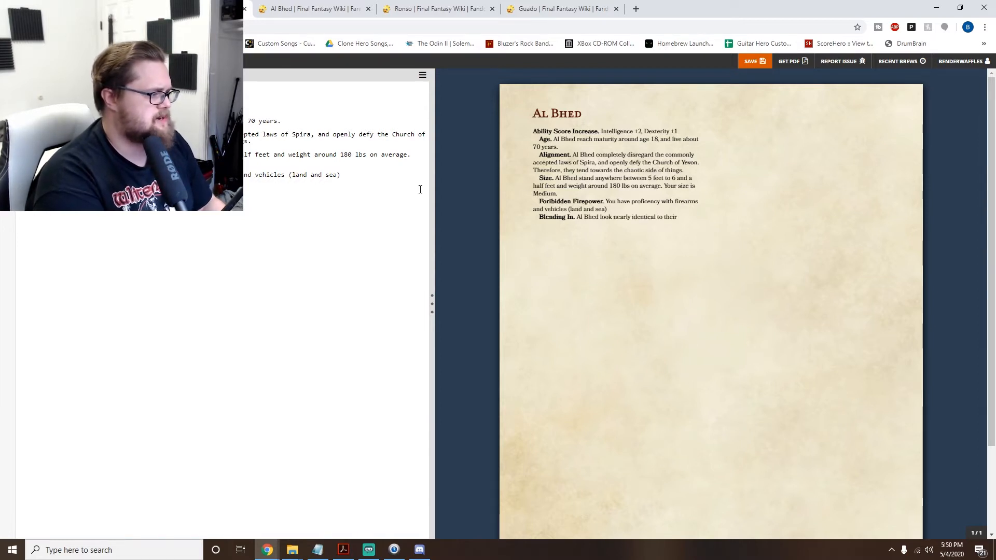
{"action": "type", "text": " human co"}
{"action": "type", "text": "usins, save "}
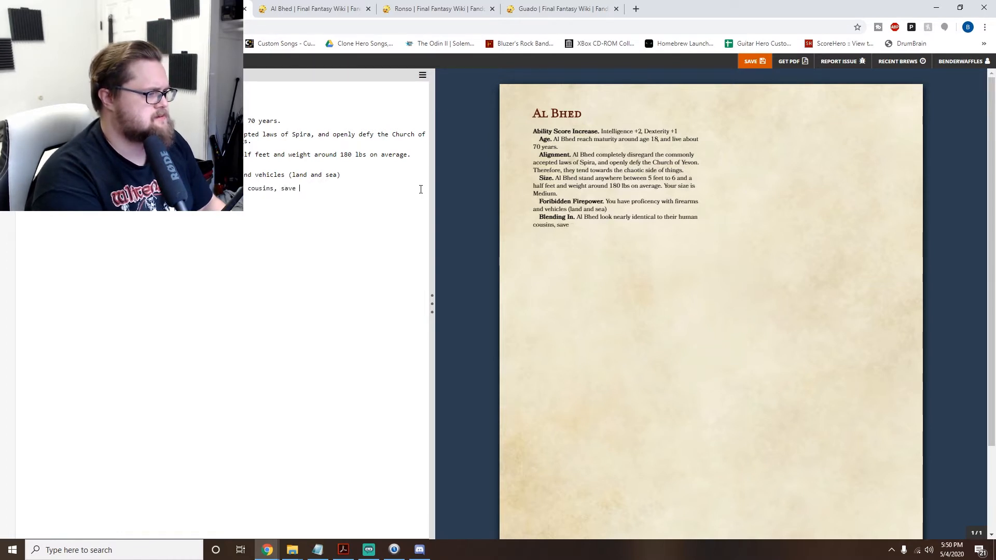
{"action": "type", "text": "for their unique eyes."}
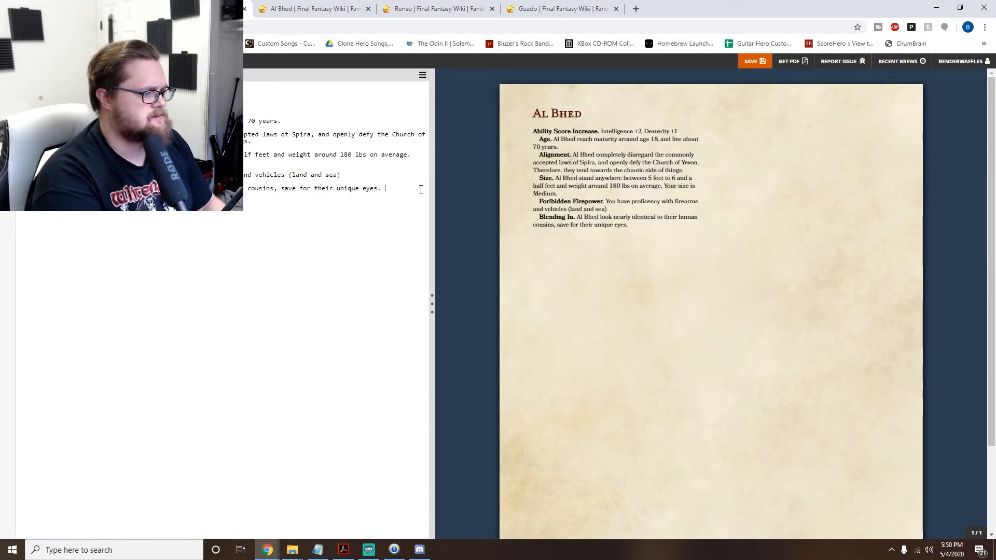
{"action": "type", "text": " You have adv"}
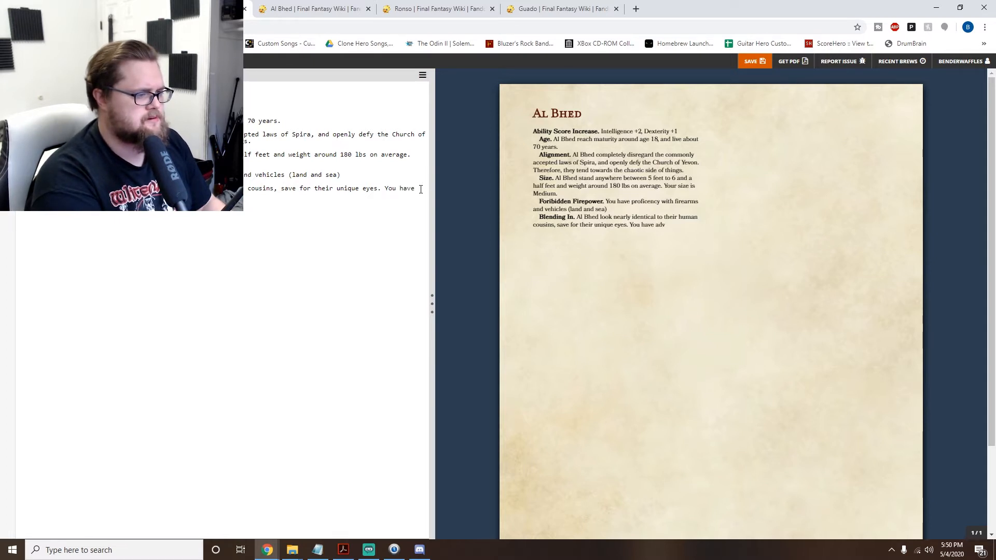
- Extend the Blending In description with "You have advantage on disguise checks when trying to blend in with a human population."
{"action": "type", "text": "antage"}
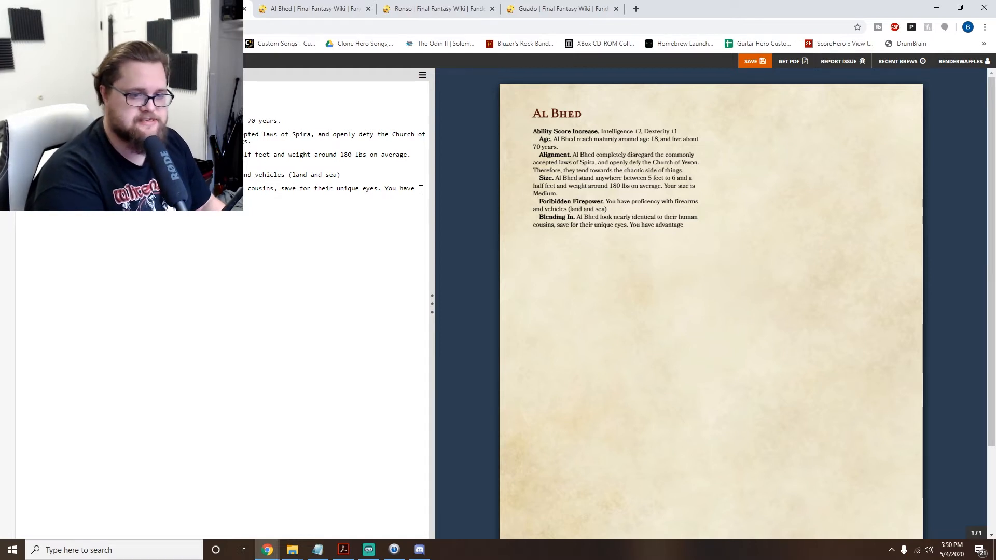
{"action": "type", "text": "on "}
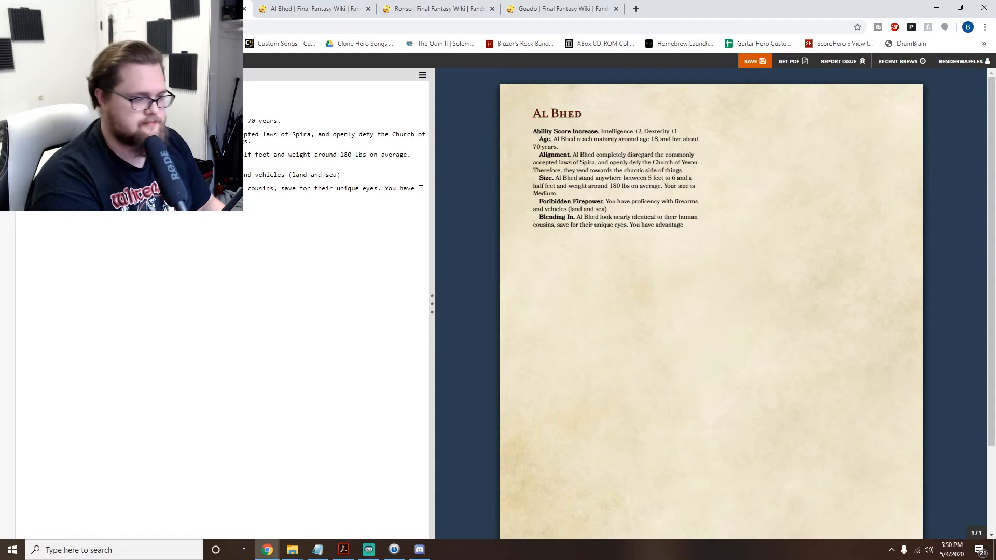
{"action": "type", "text": "disguise chec"}
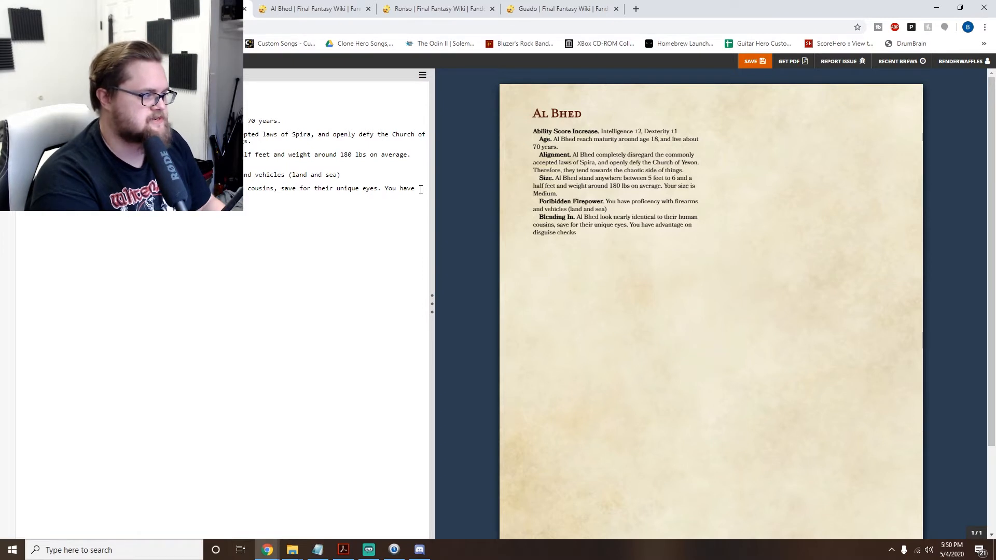
{"action": "type", "text": "ks when trying"}
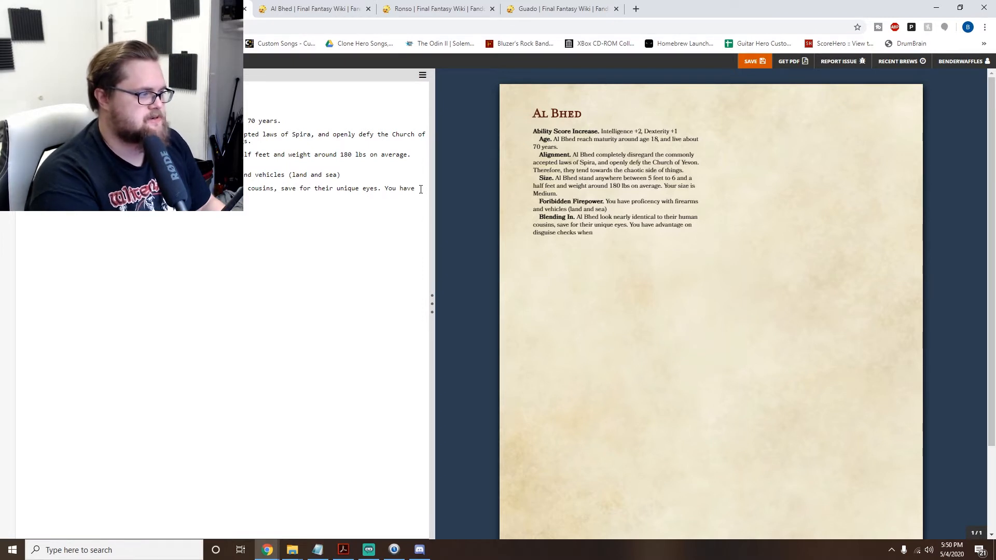
{"action": "type", "text": " to blend in wit"}
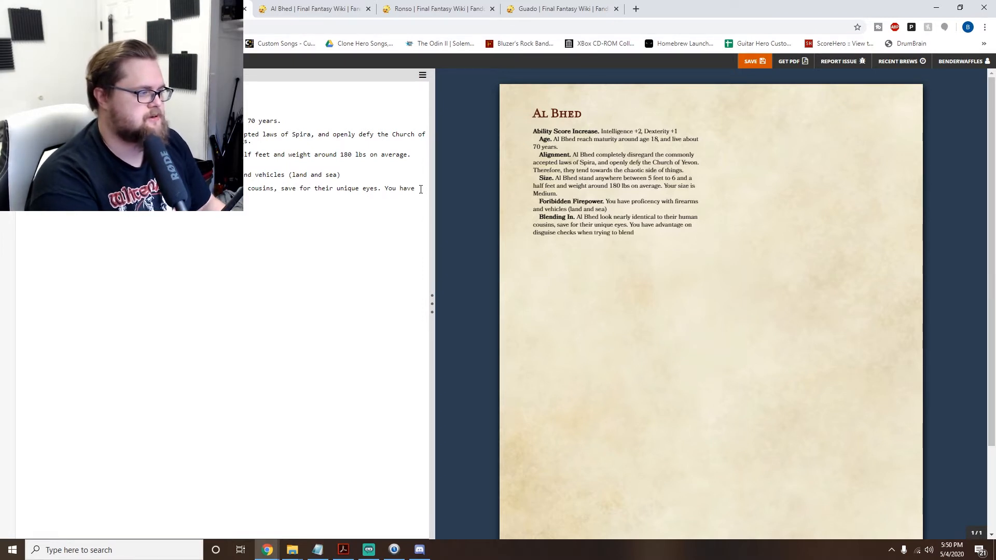
{"action": "type", "text": "h a"}
{"action": "type", "text": " human pop"}
{"action": "type", "text": "ulation."}
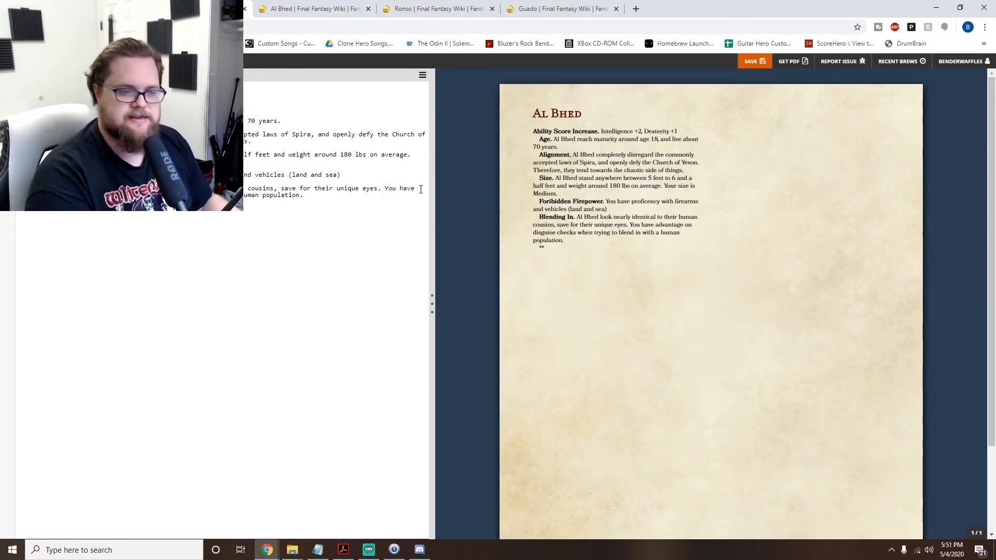
- Add a bold entry heading "Nomadic Lifestyle." below the Blending In entry
{"action": "type", "text": "No"}
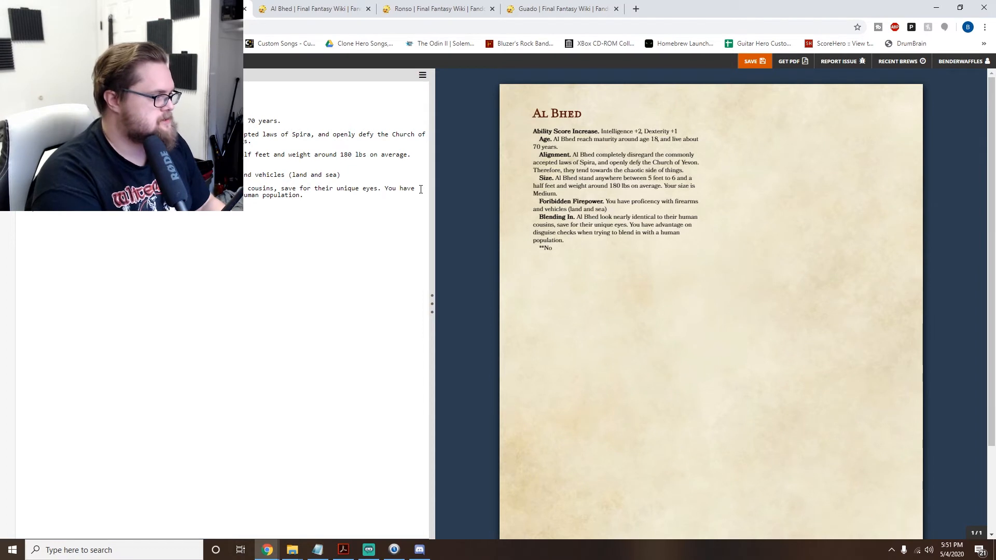
{"action": "type", "text": "md"}
{"action": "key", "text": "BackSpace"}
{"action": "key", "text": "BackSpace"}
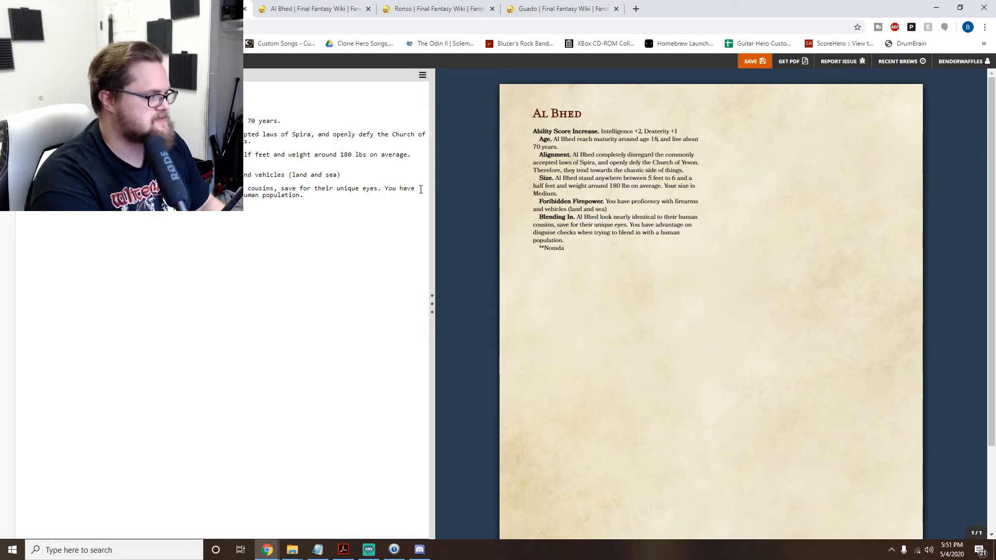
{"action": "type", "text": "Lifestyle.**"}
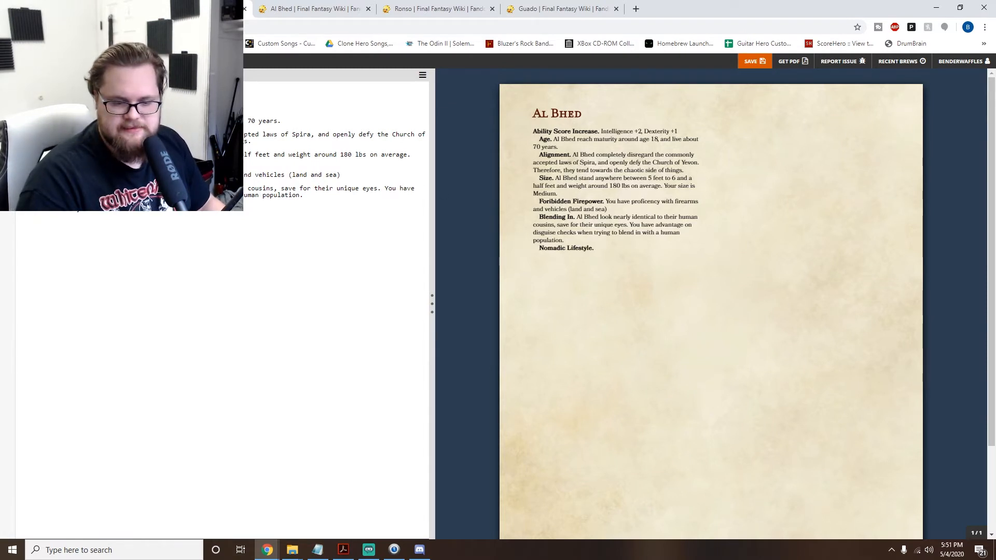
- Paste "You do not have a movement penalty across difficult terrain." as the Nomadic Lifestyle description and remove its stray line break
{"action": "key", "text": "alt+Tab"}
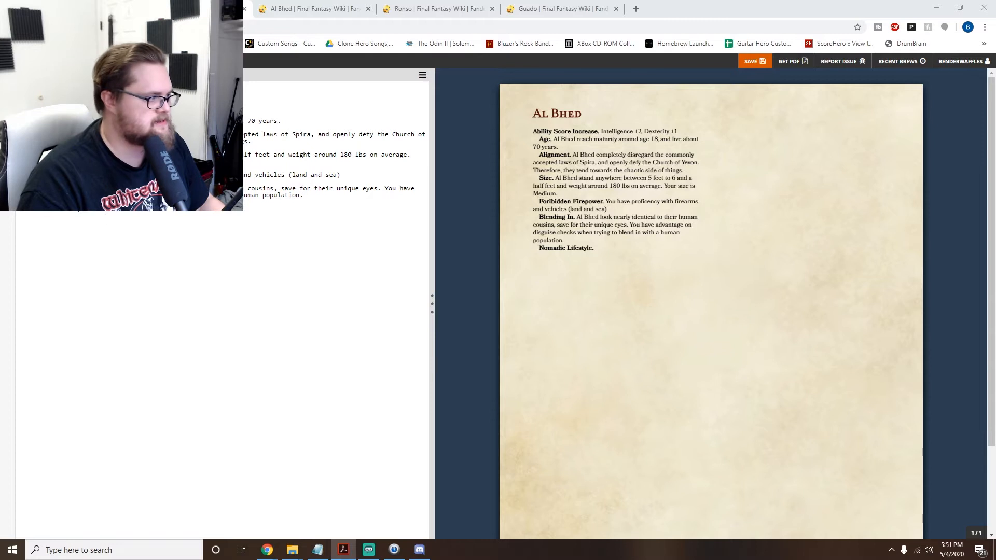
{"action": "left_click", "coordinate": [130, 218]}
{"action": "type", "text": "You do not have a movement penalty across difficult terrain."}
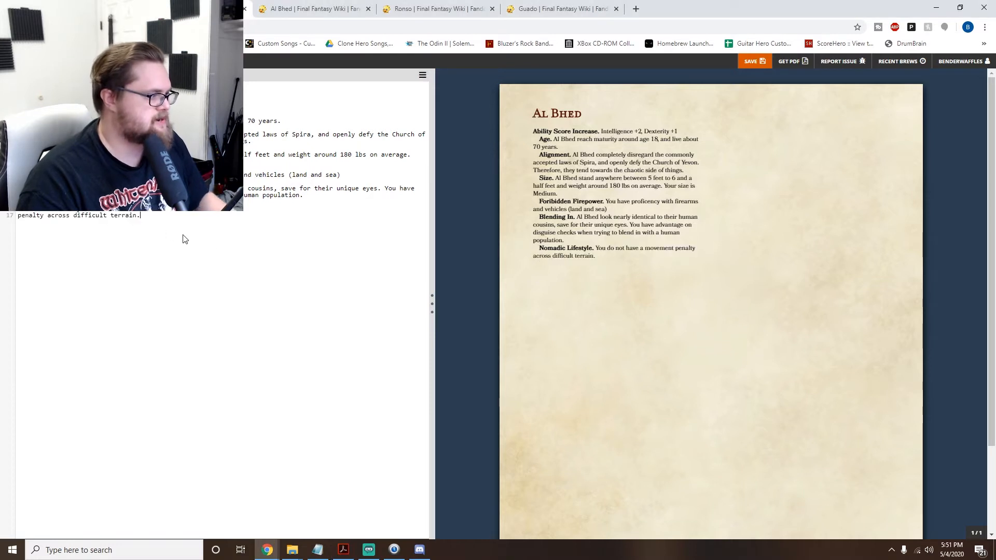
{"action": "left_click", "coordinate": [19, 218]}
{"action": "key", "text": "BackSpace"}
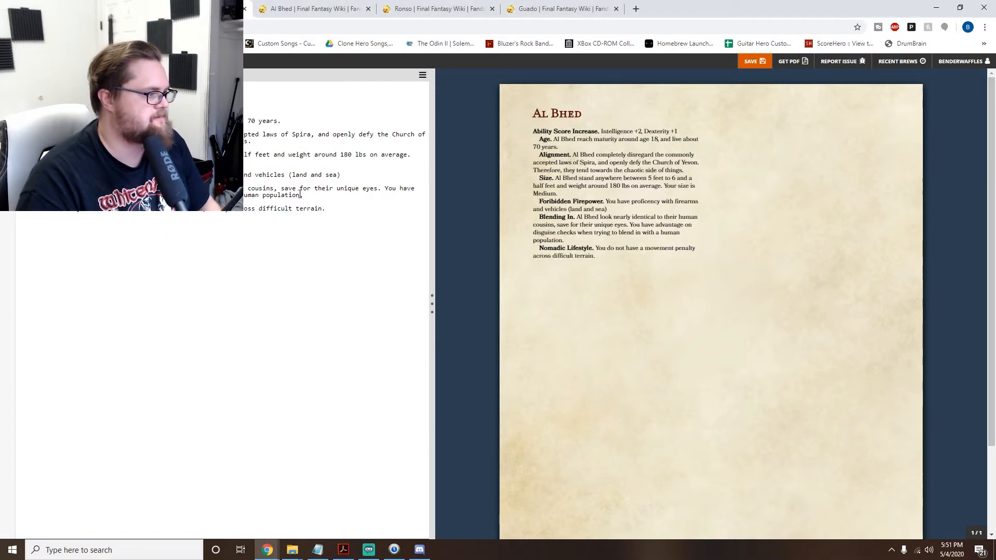
{"action": "left_click", "coordinate": [340, 210]}
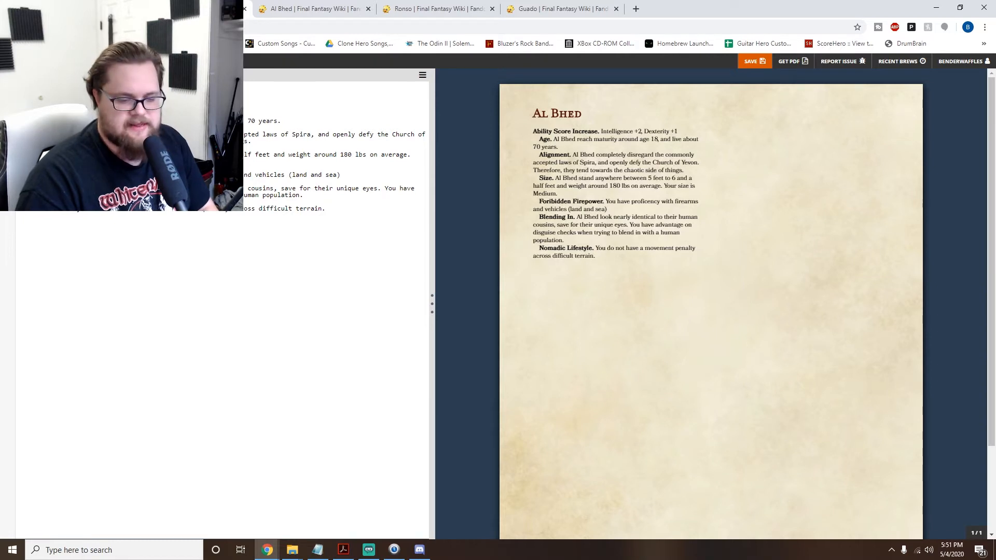
{"action": "key", "text": "alt+Tab"}
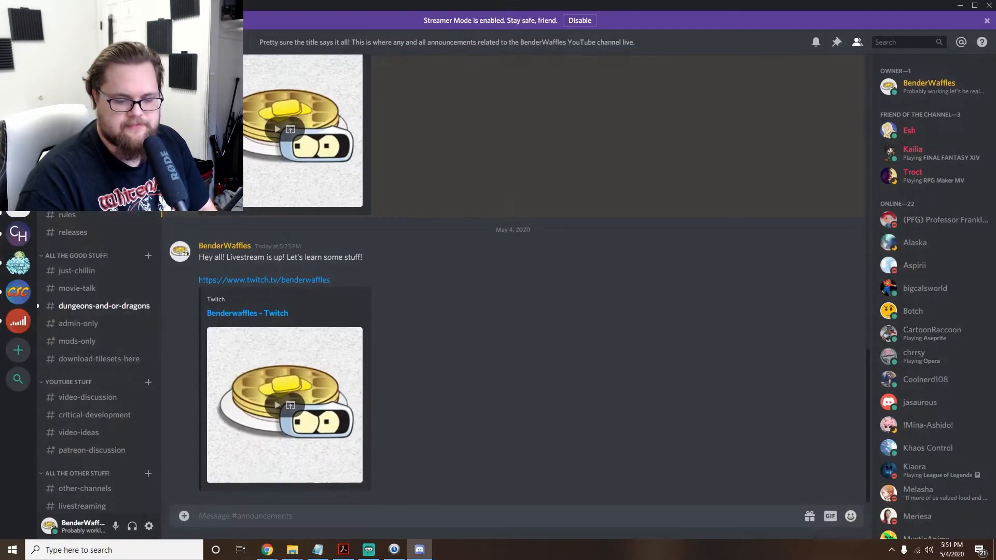
{"action": "left_click", "coordinate": [960, 5]}
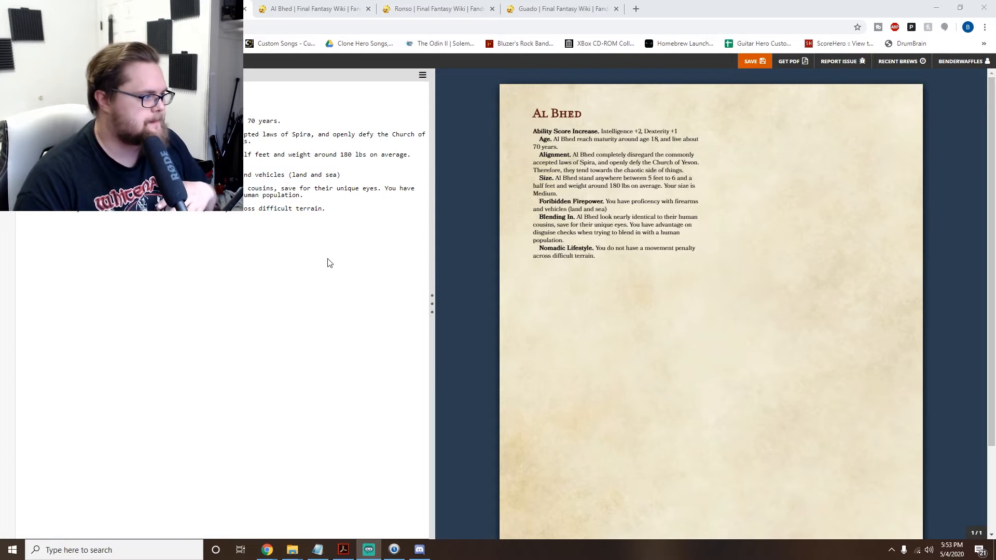
- Add a bold "Languages." entry below Nomadic Lifestyle reading "You can speak, read, and write Common and Al Bhed."
{"action": "left_click", "coordinate": [332, 209]}
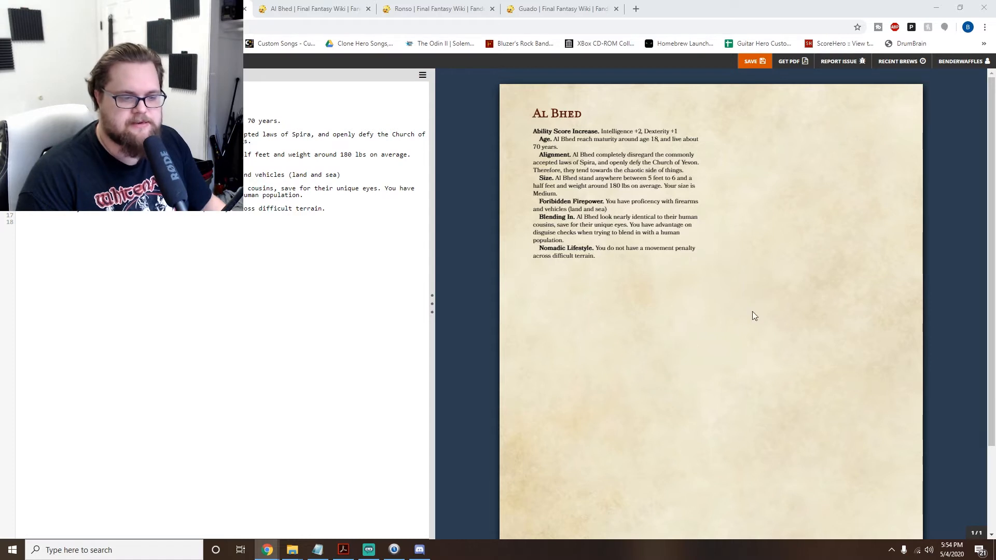
{"action": "left_click", "coordinate": [83, 237]}
{"action": "type", "text": "**Languages.** You can speak, read, and write Common and"}
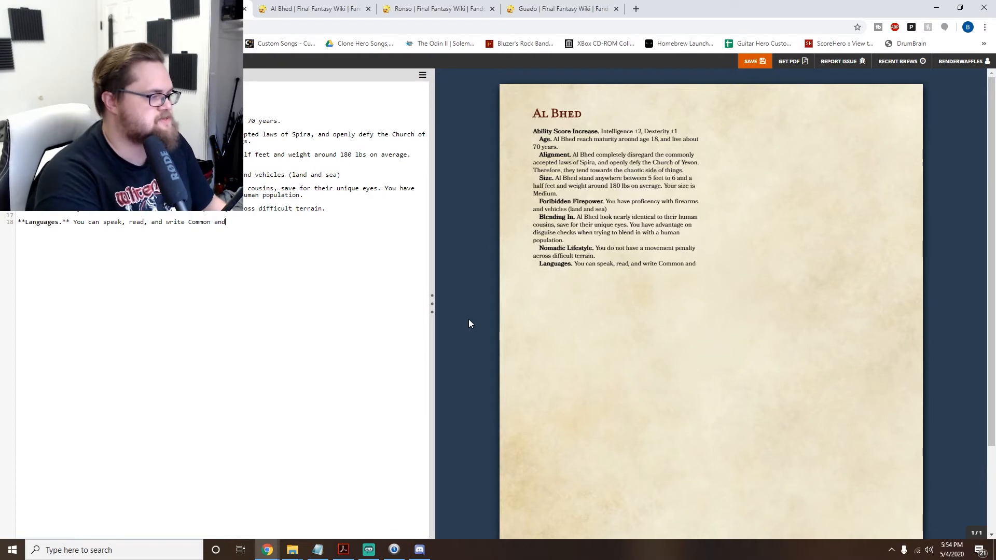
{"action": "type", "text": "Al Bhed."}
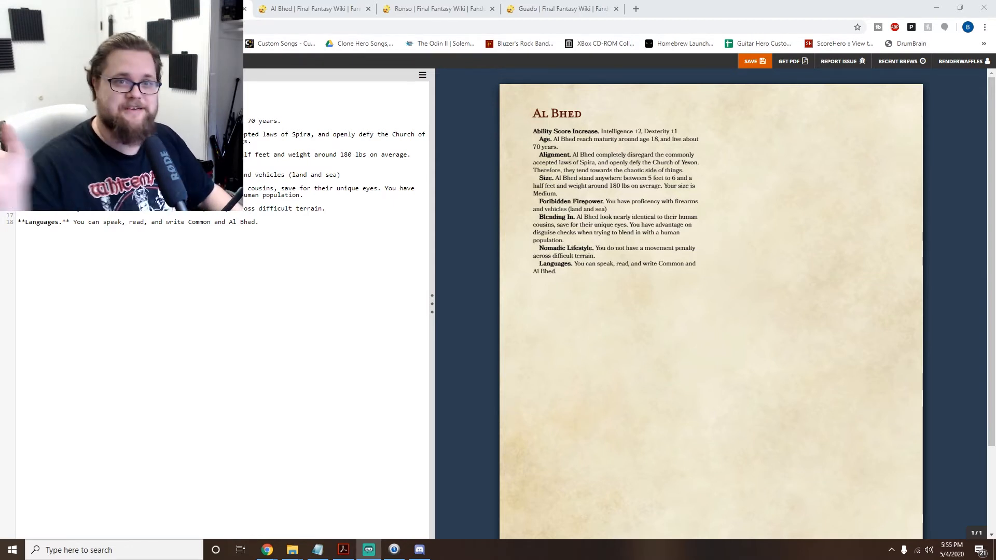
- Start a new paragraph below the Languages entry, separated by a blank line
{"action": "left_click", "coordinate": [286, 225]}
{"action": "key", "text": "Return"}
{"action": "key", "text": "Return"}
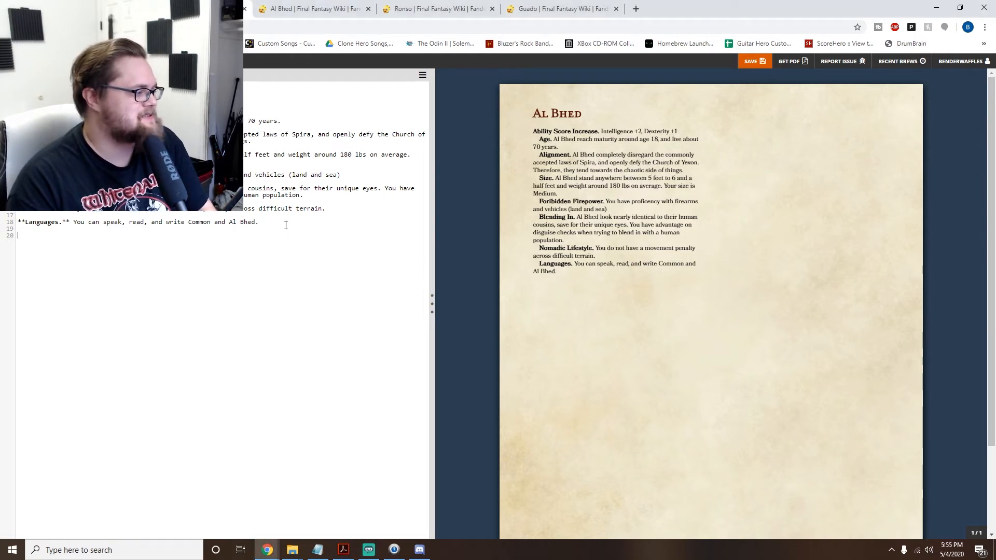